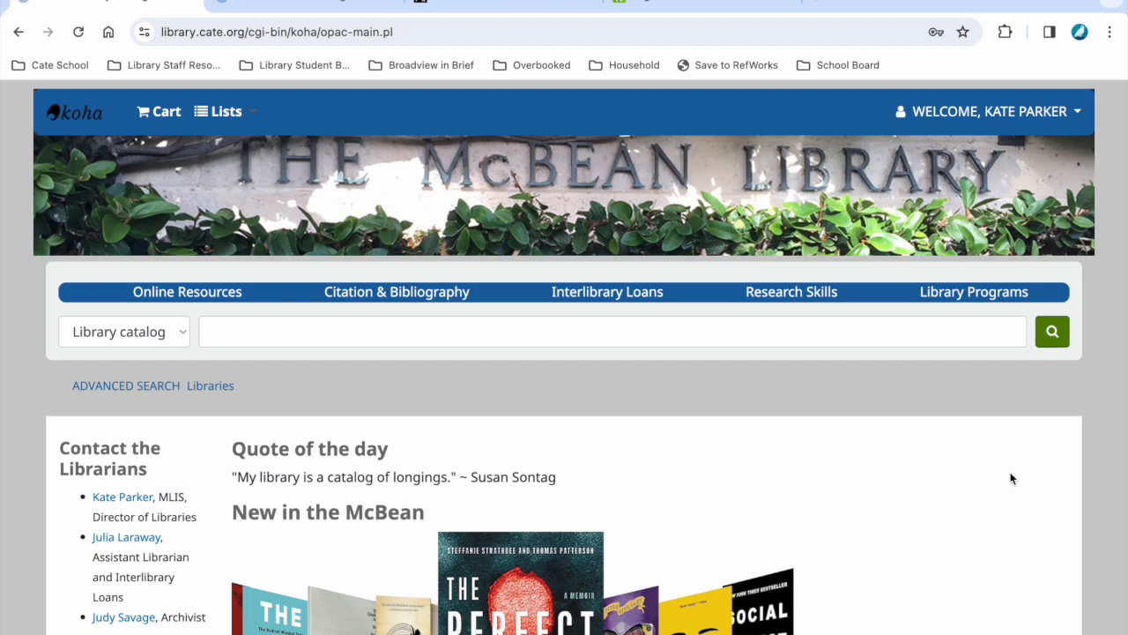
# Step: Search the library catalog for "greek history"
pyautogui.scroll(-3, 1011, 478)
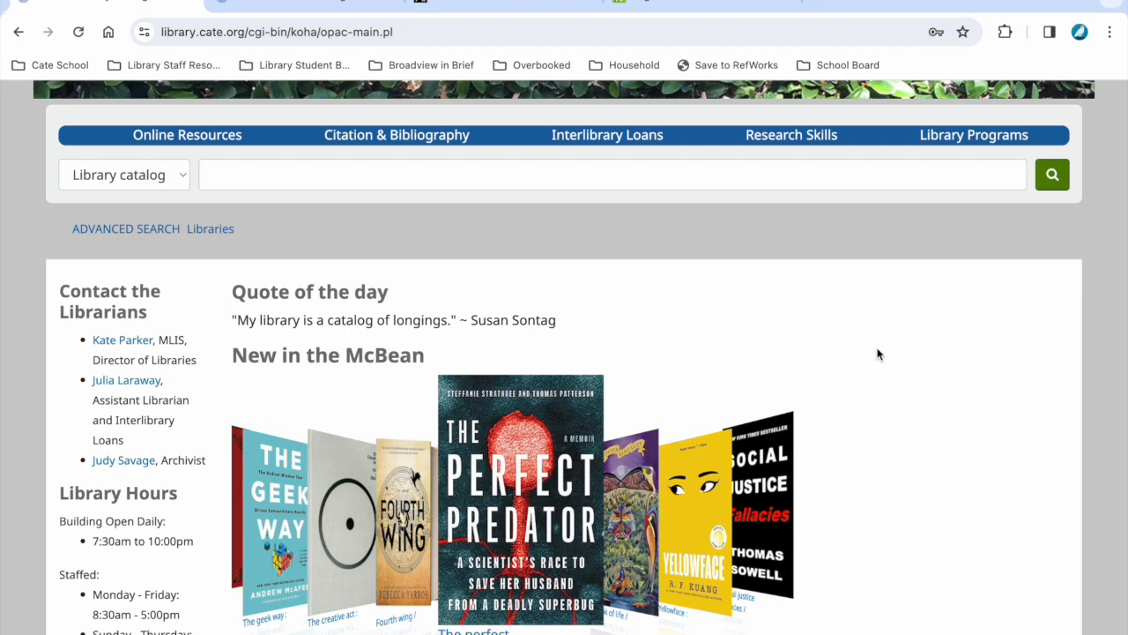
pyautogui.scroll(-2, 833, 413)
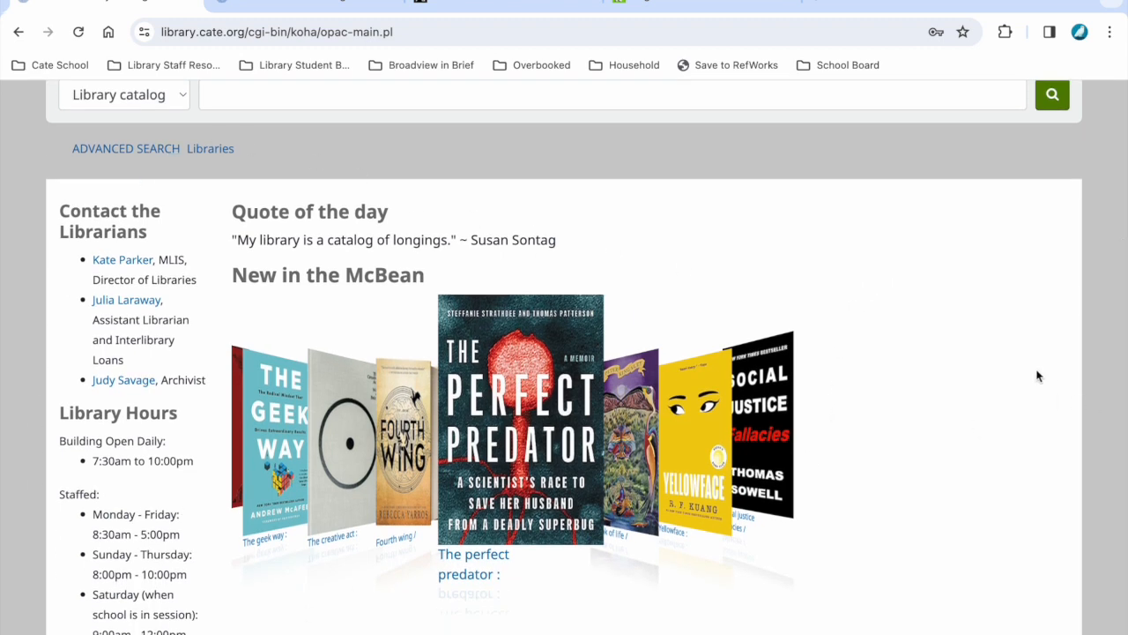
pyautogui.scroll(6, 1027, 337)
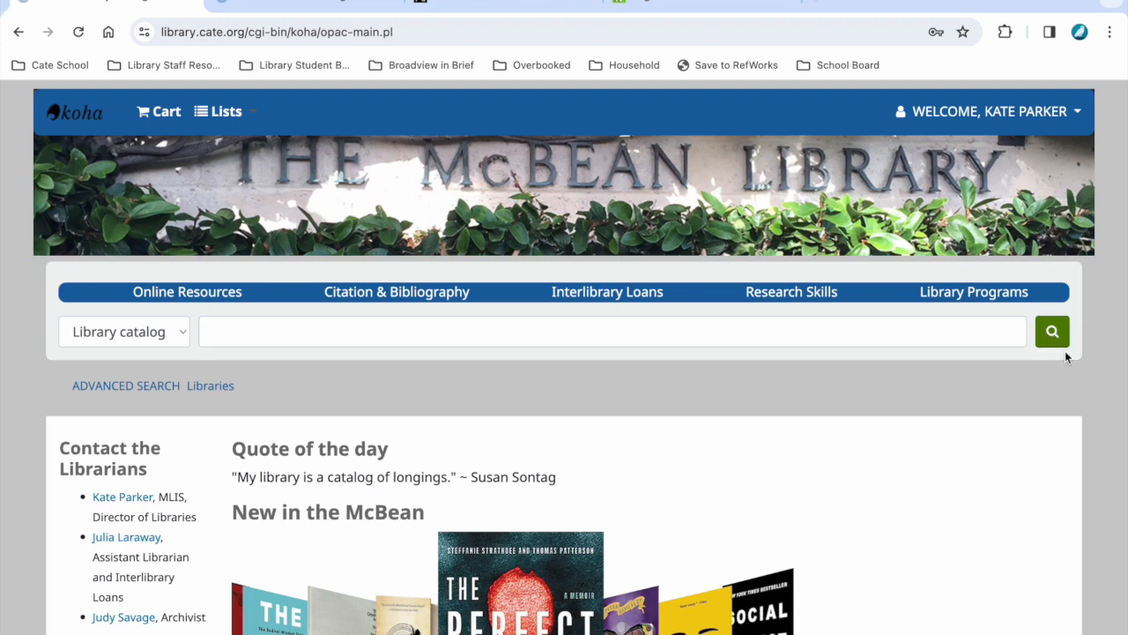
pyautogui.click(358, 332)
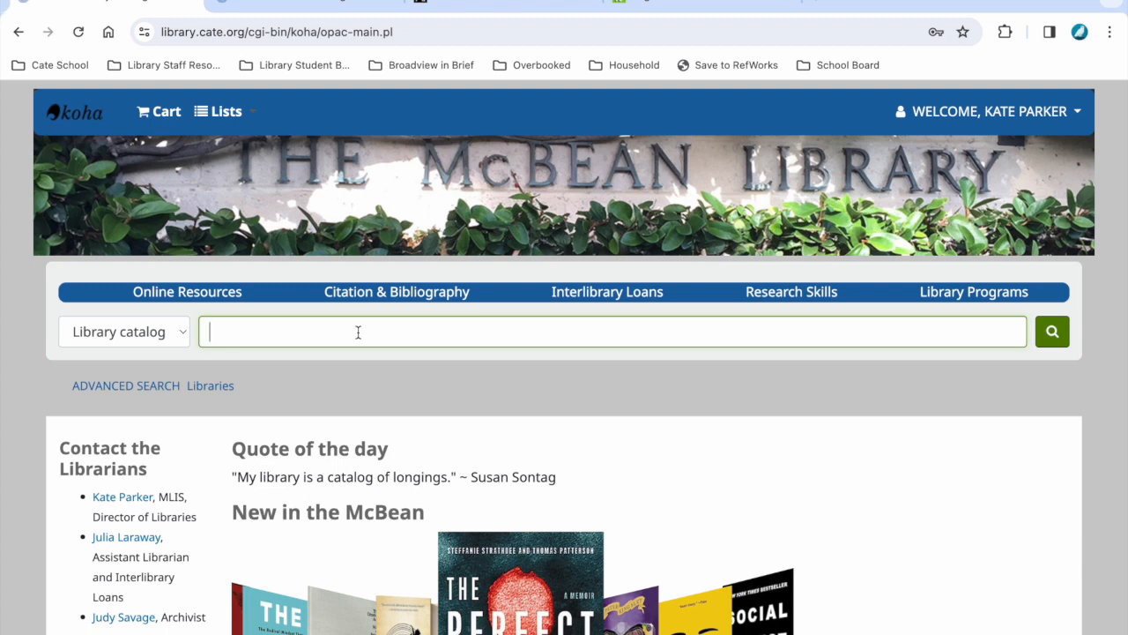
pyautogui.write('greek history')
pyautogui.press('Return')
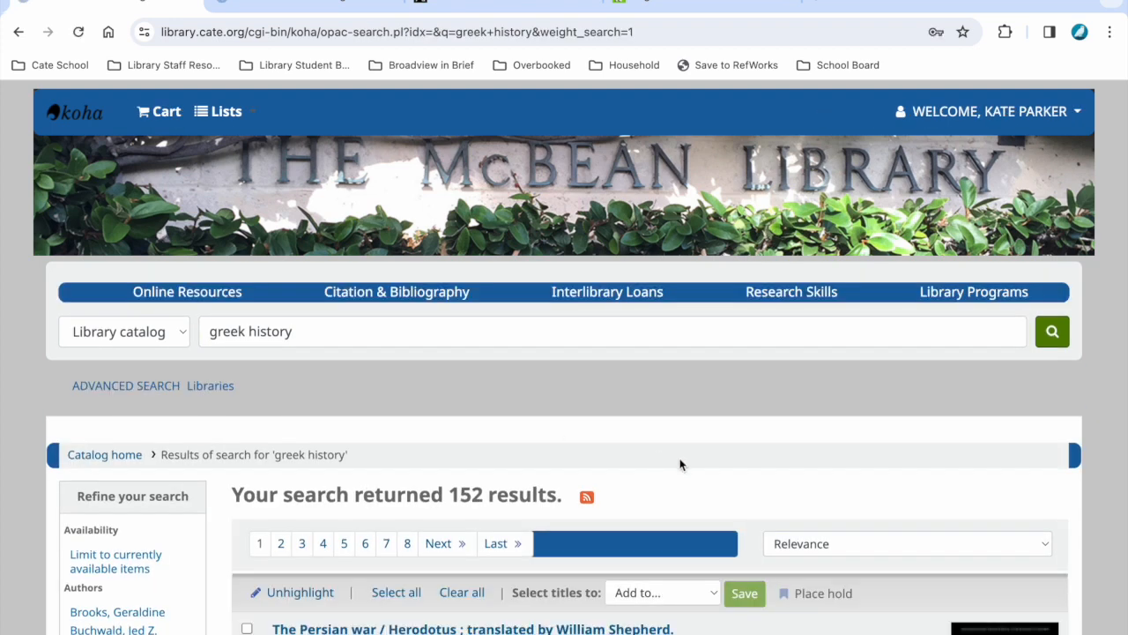
# Step: Examine the greek history results and the options for refining the search by availability, author, item type and location
pyautogui.scroll(-1, 679, 465)
pyautogui.scroll(-2, 680, 464)
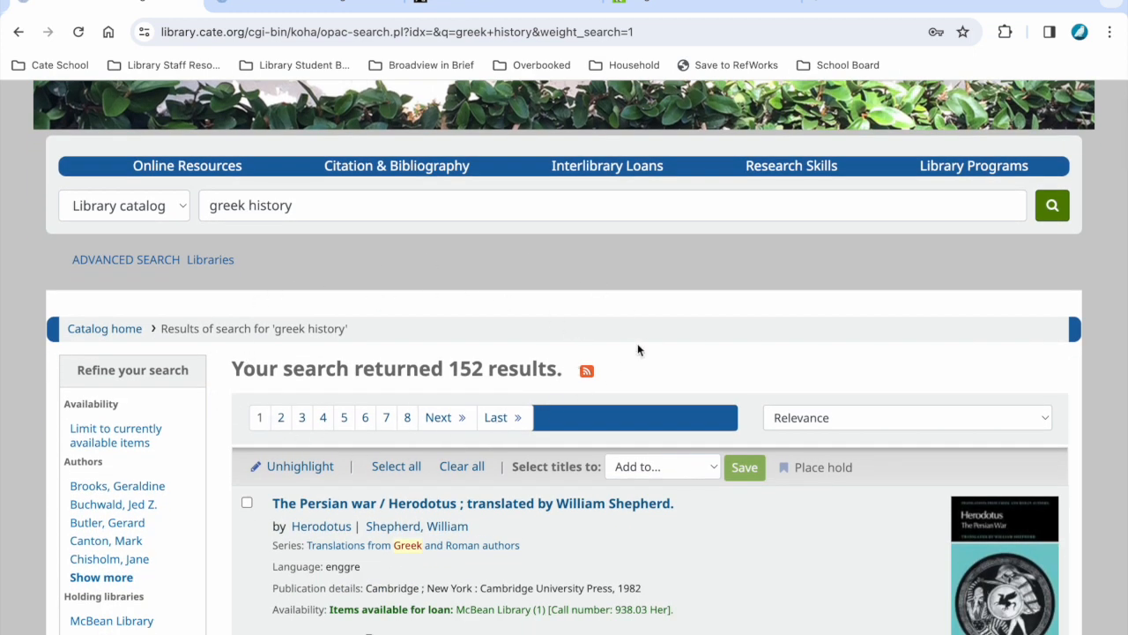
pyautogui.scroll(-3, 638, 344)
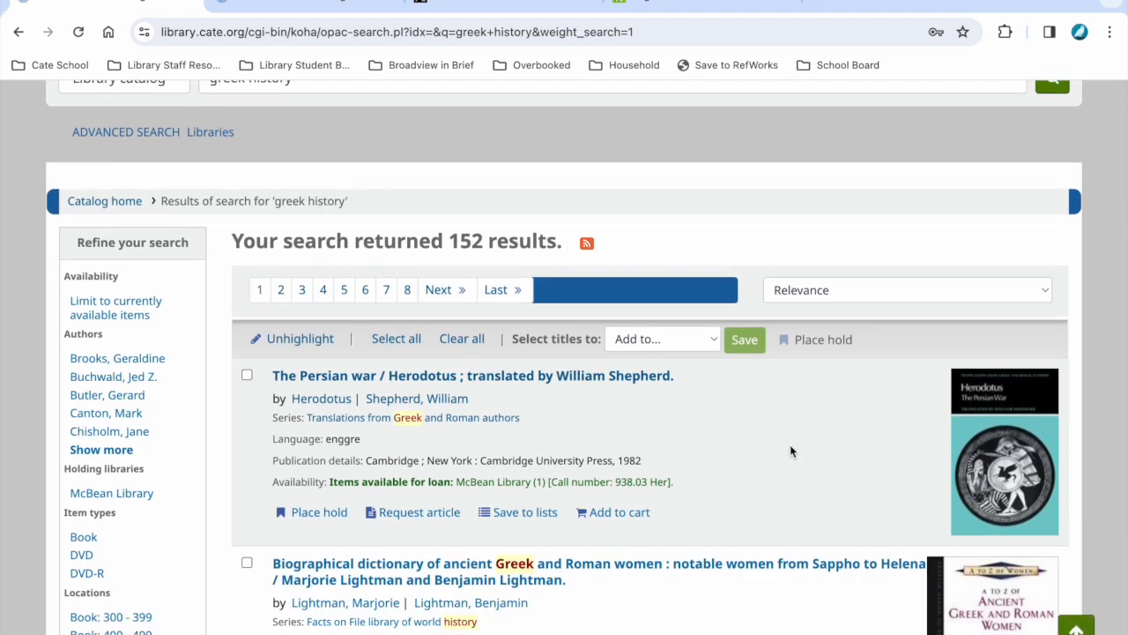
pyautogui.scroll(-1, 790, 451)
pyautogui.scroll(-2, 791, 451)
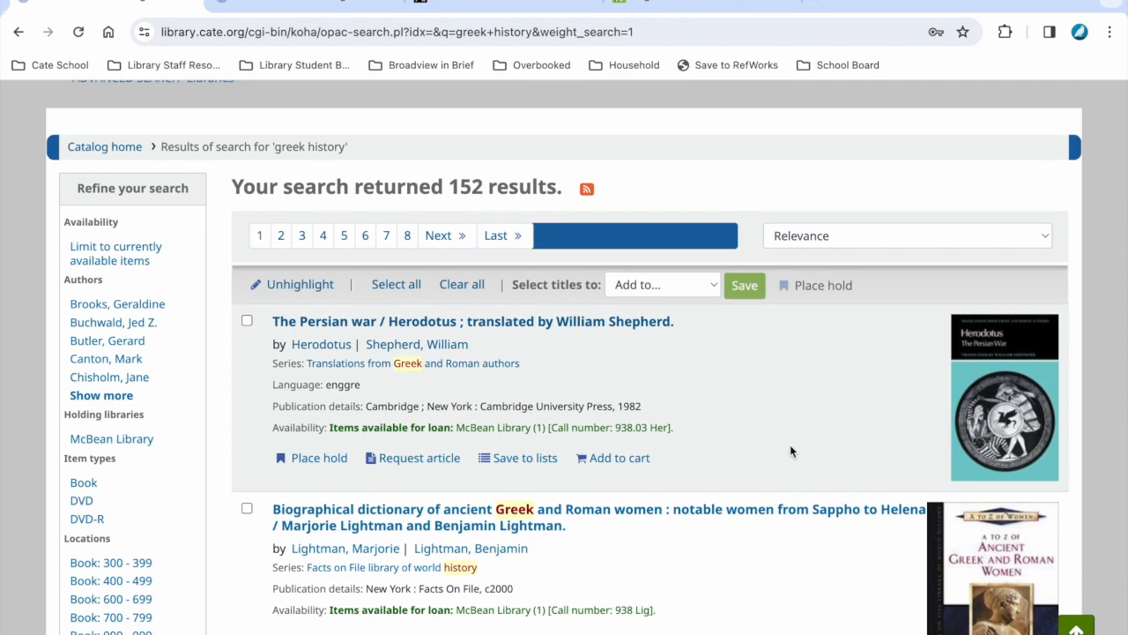
pyautogui.scroll(-5, 791, 450)
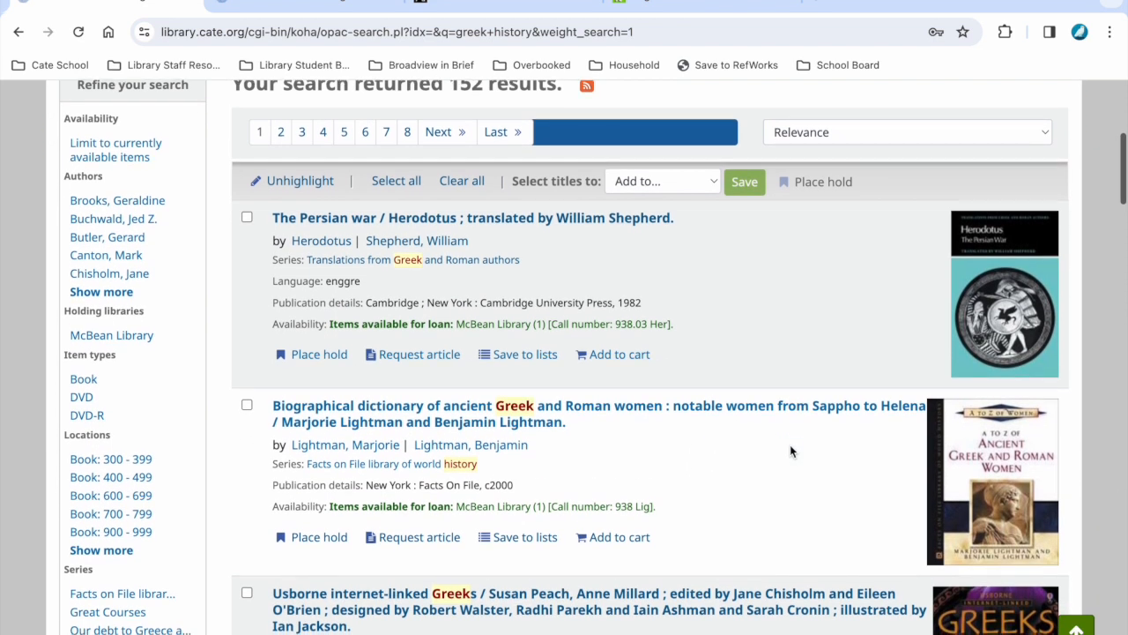
pyautogui.scroll(2, 790, 451)
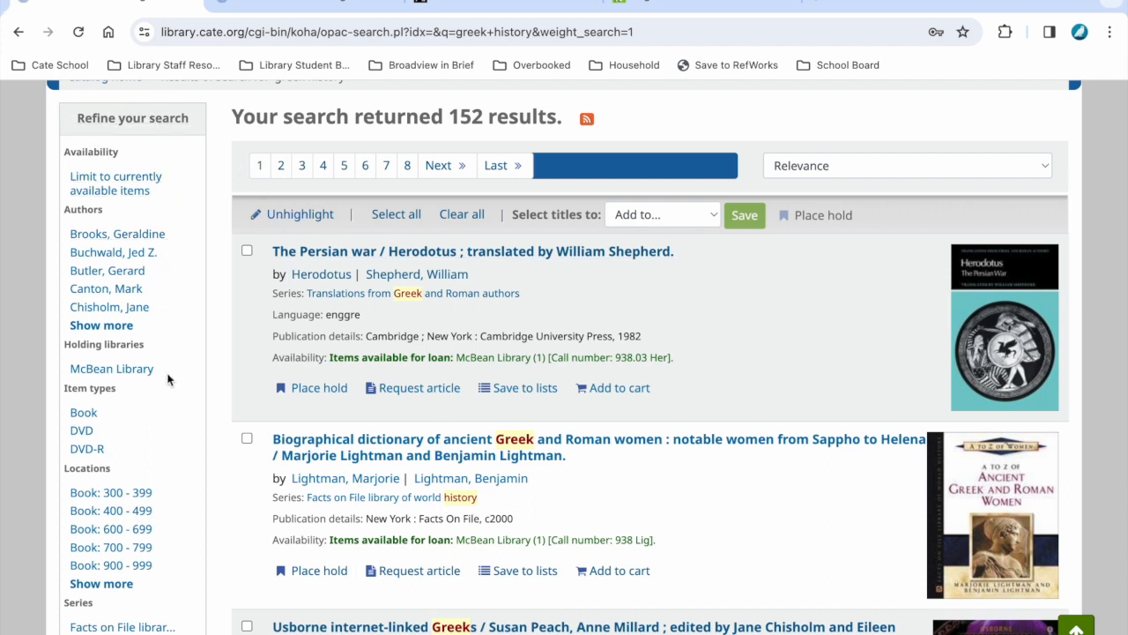
pyautogui.scroll(-2, 167, 379)
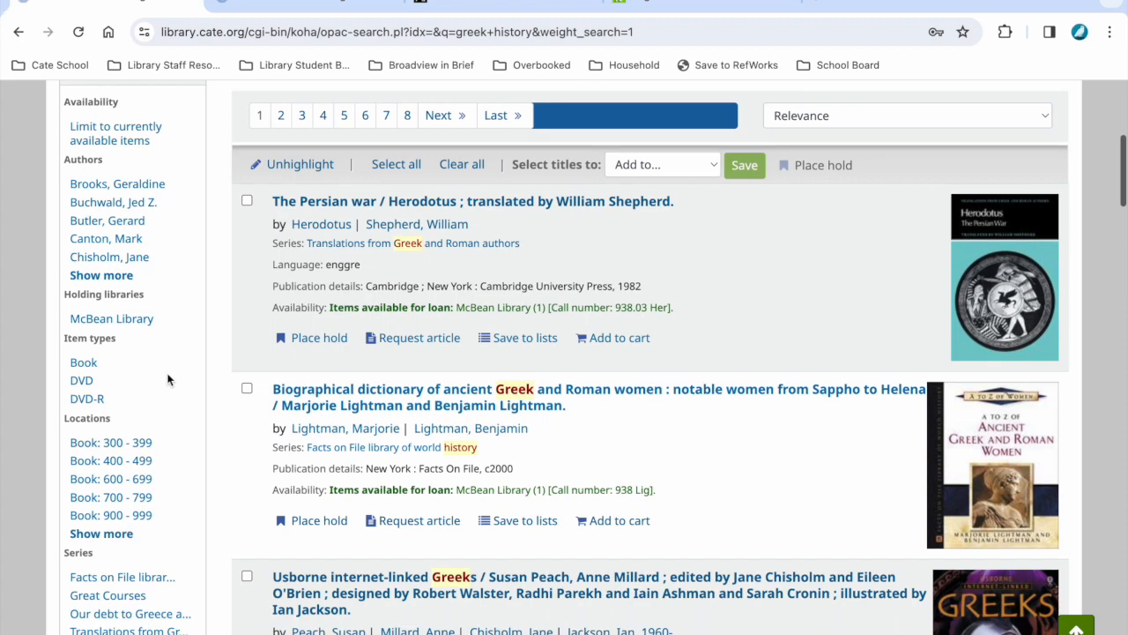
# Step: Limit the greek history results to the DVD item type and look through the listed titles and remaining filters
pyautogui.click(82, 381)
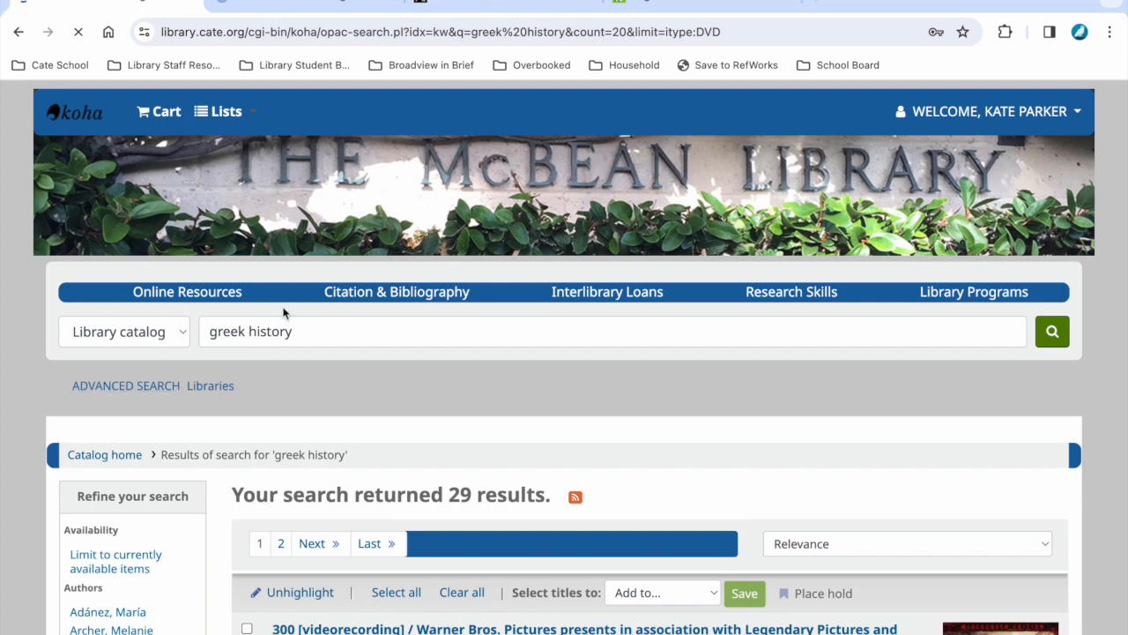
pyautogui.scroll(-2, 850, 445)
pyautogui.scroll(-5, 850, 448)
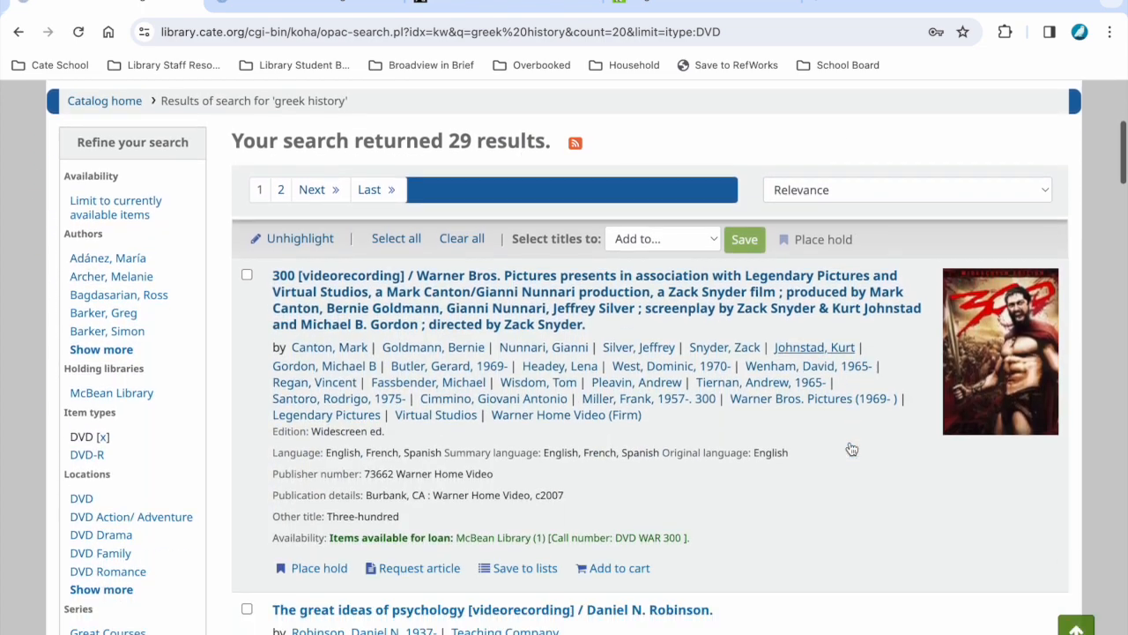
pyautogui.scroll(-3, 849, 443)
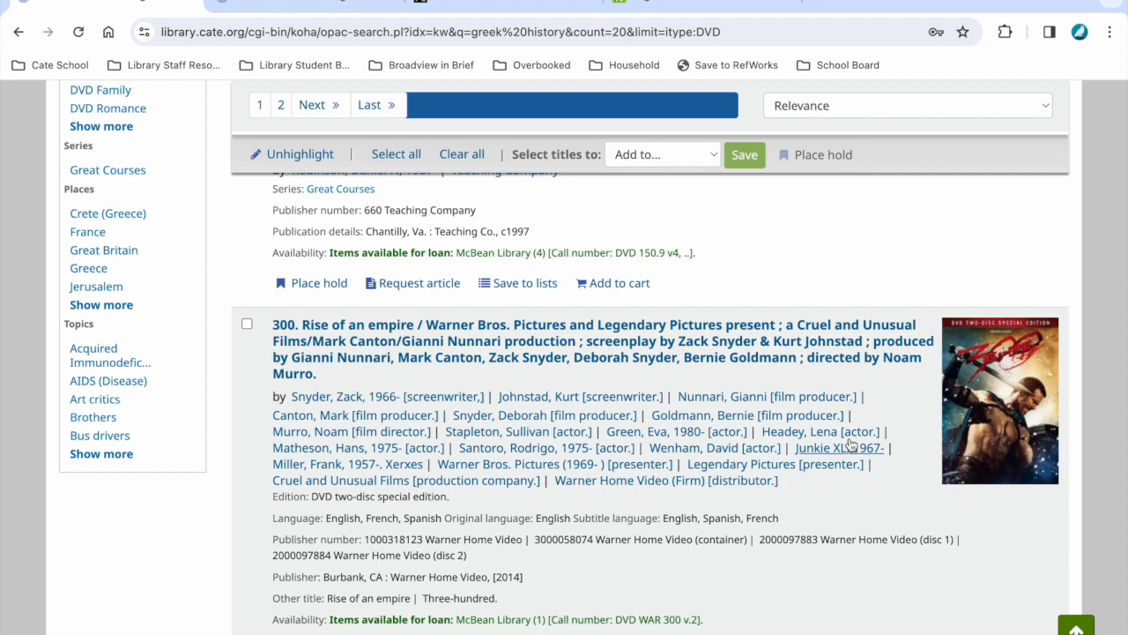
pyautogui.scroll(2, 142, 181)
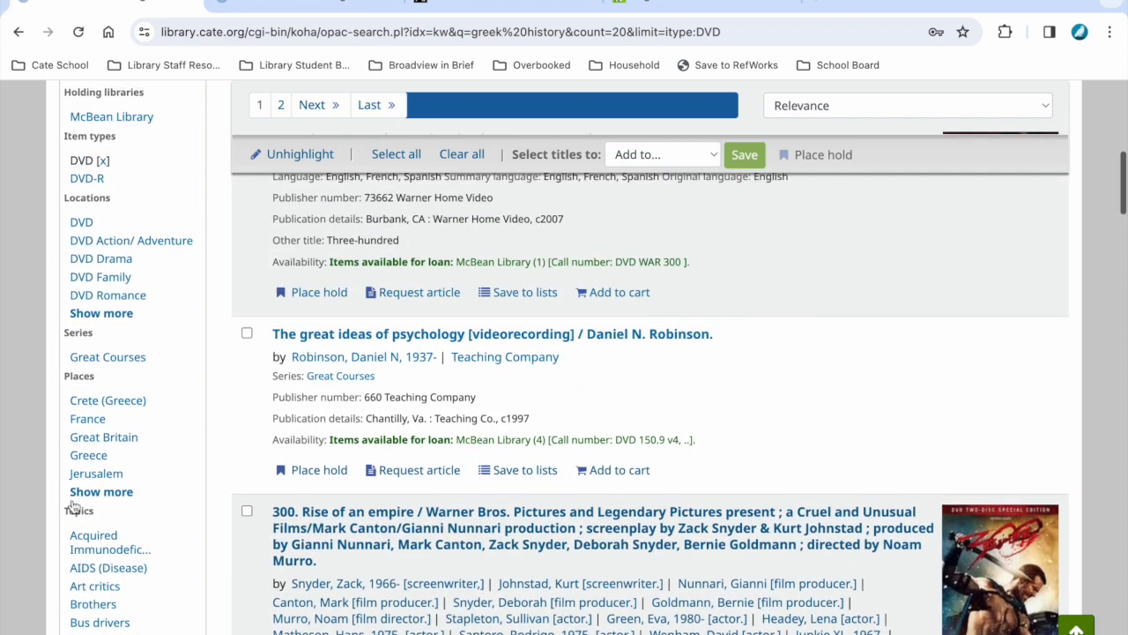
pyautogui.scroll(2, 111, 191)
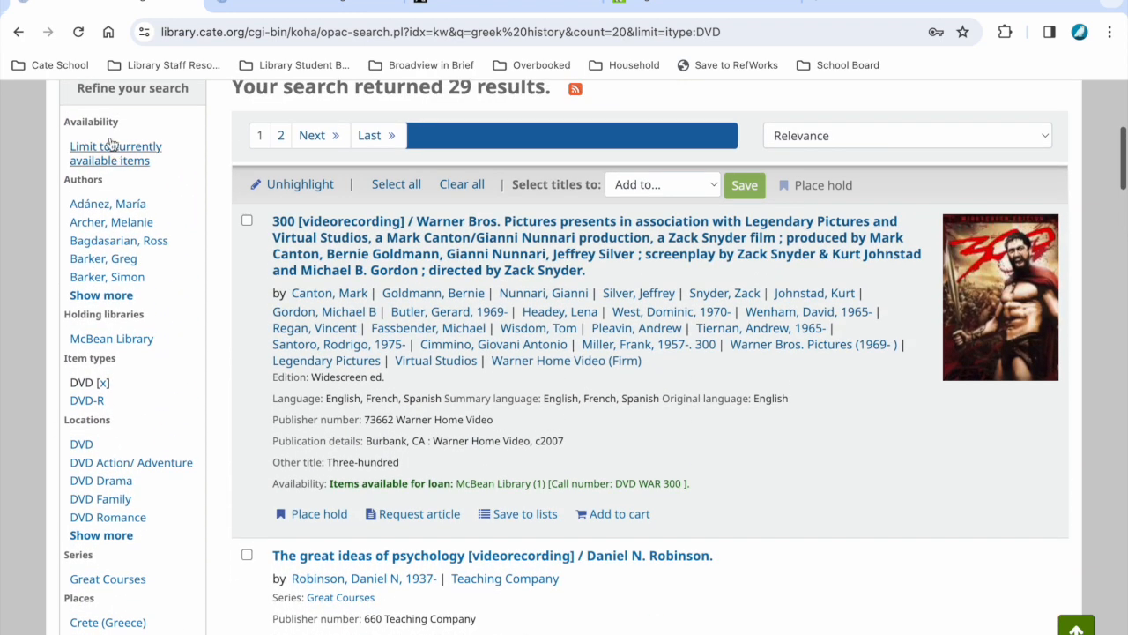
pyautogui.scroll(3, 105, 379)
pyautogui.scroll(-2, 108, 385)
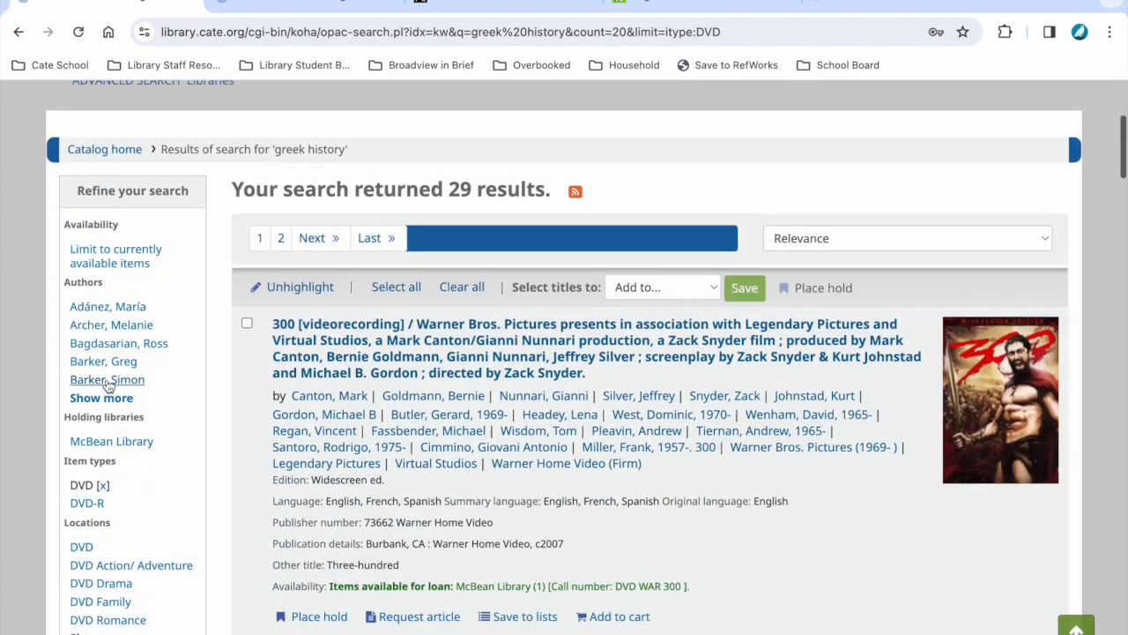
pyautogui.scroll(3, 107, 385)
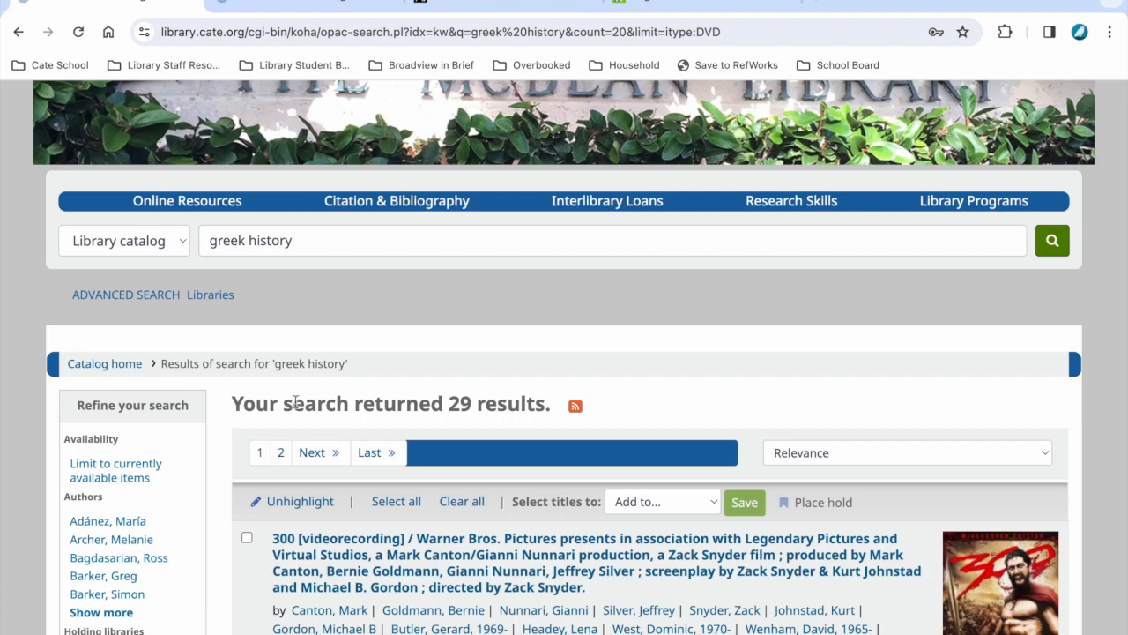
# Step: Return to the unfiltered greek history results and open the record for The Persian War by Herodotus
pyautogui.click(18, 32)
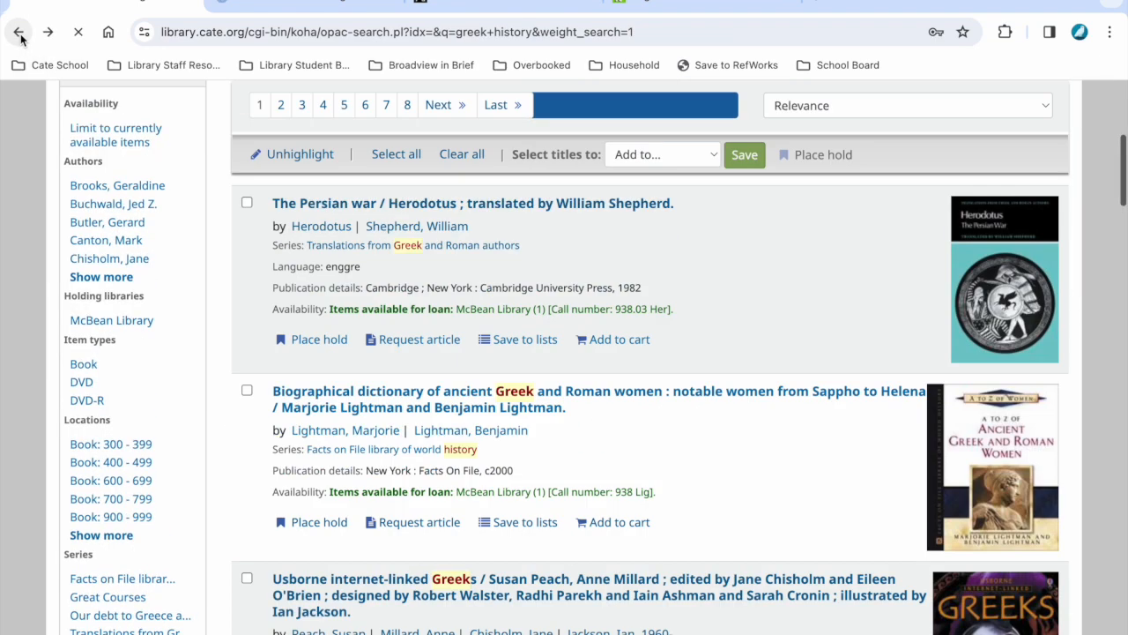
pyautogui.scroll(1, 744, 357)
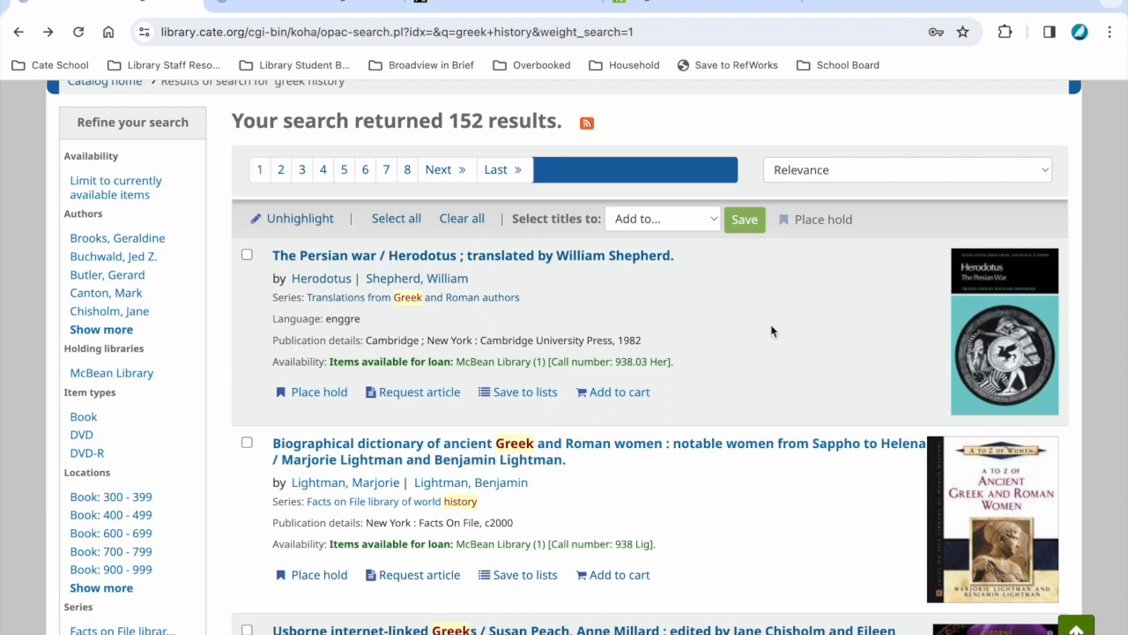
pyautogui.click(613, 258)
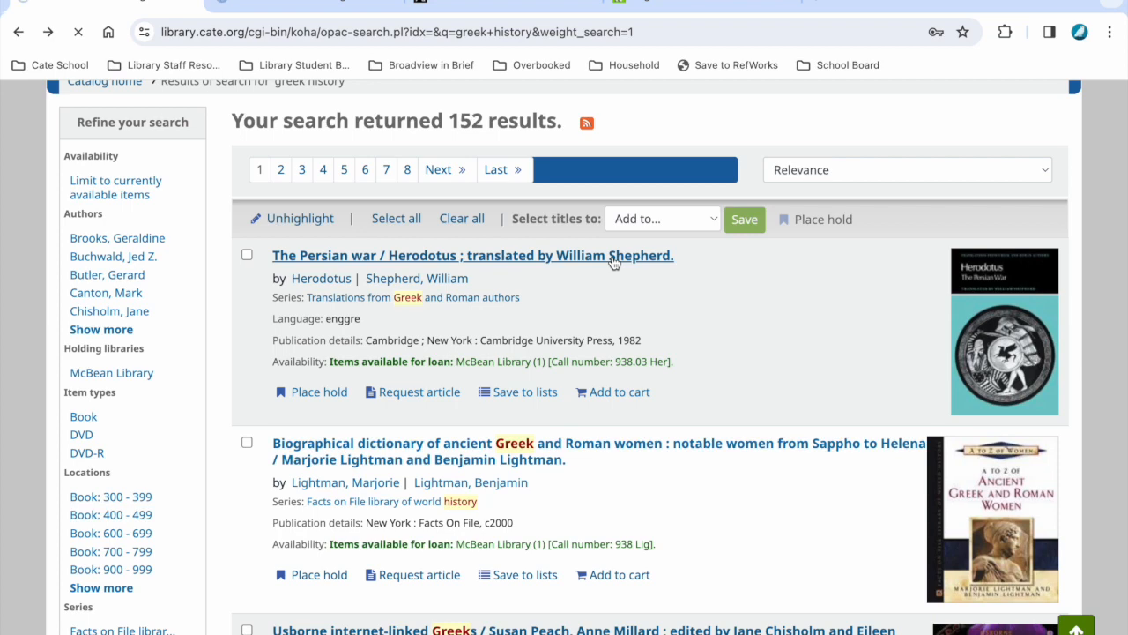
pyautogui.scroll(-3, 773, 441)
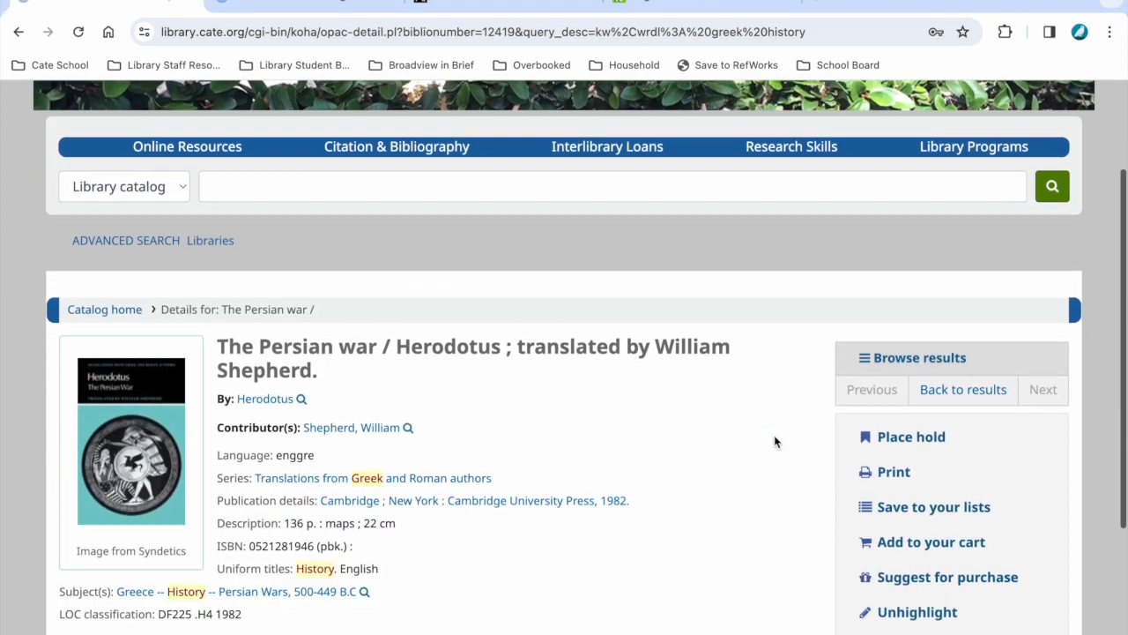
pyautogui.scroll(-3, 774, 441)
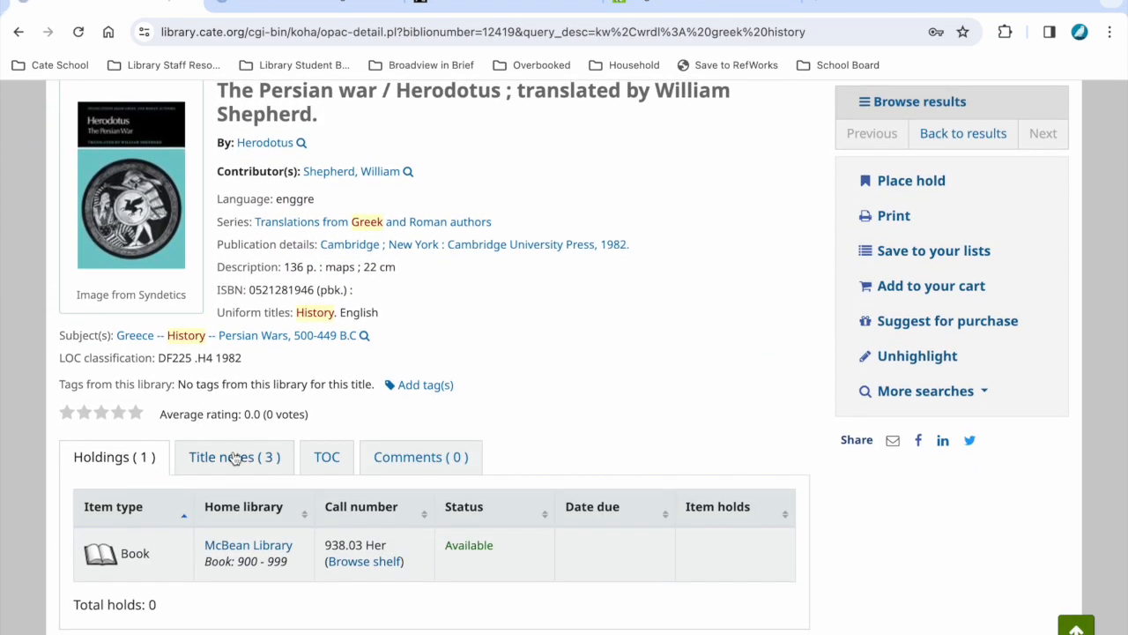
# Step: Read the title notes for The Persian War
pyautogui.click(234, 456)
pyautogui.scroll(-1, 672, 423)
pyautogui.scroll(1, 671, 423)
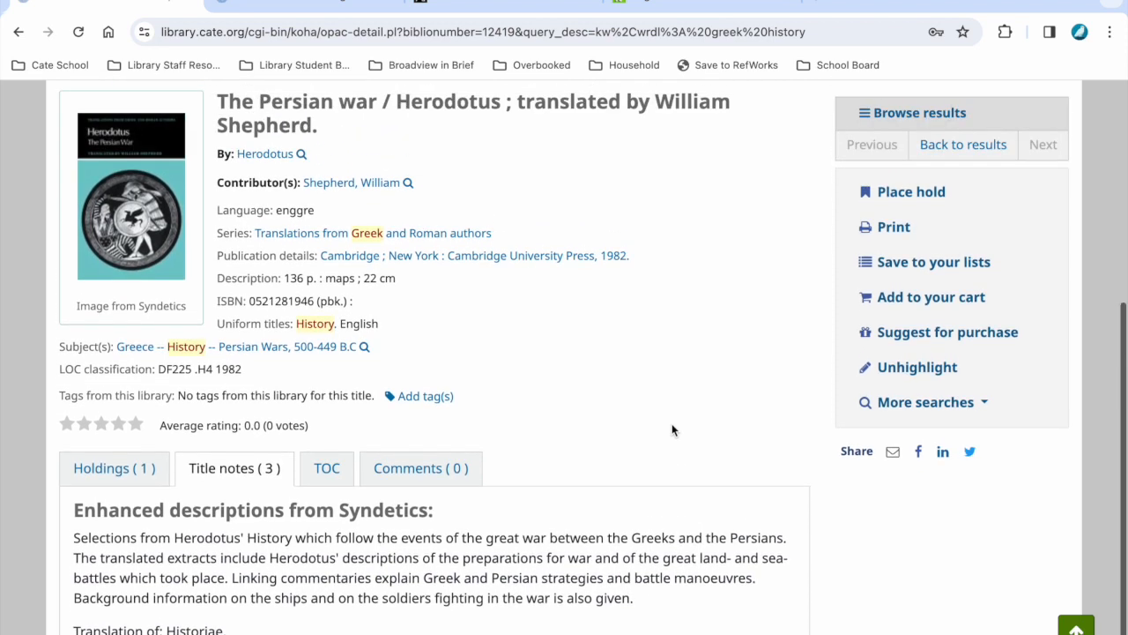
# Step: Examine the book's holdings for its call number, shelving location and availability, along with the record's bibliographic details
pyautogui.click(131, 466)
pyautogui.scroll(-1, 705, 317)
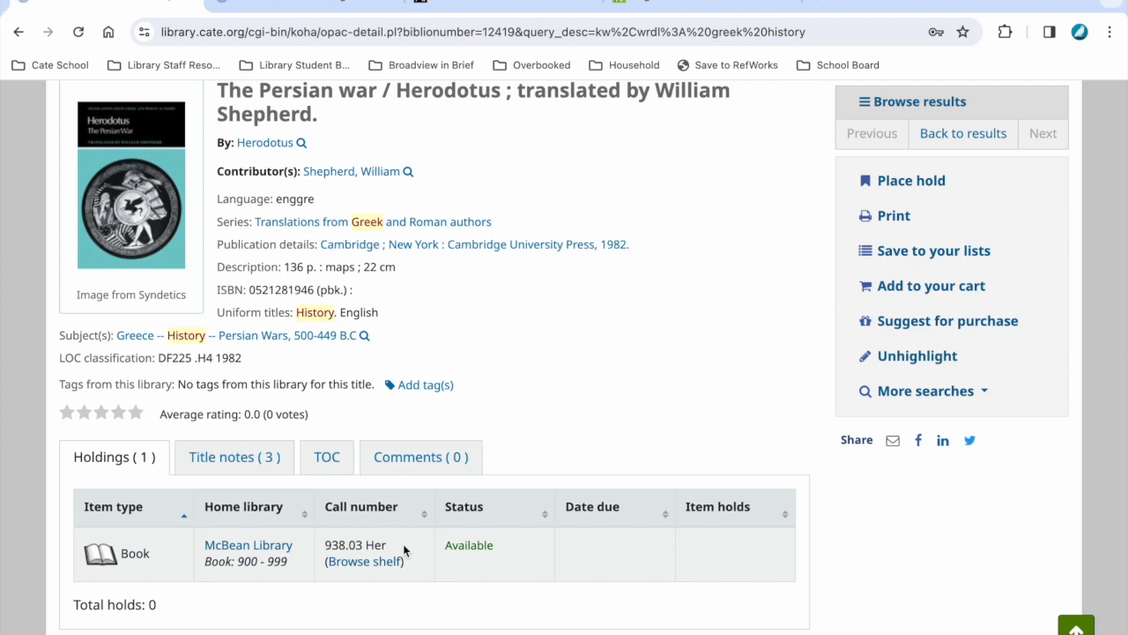
pyautogui.scroll(1, 403, 544)
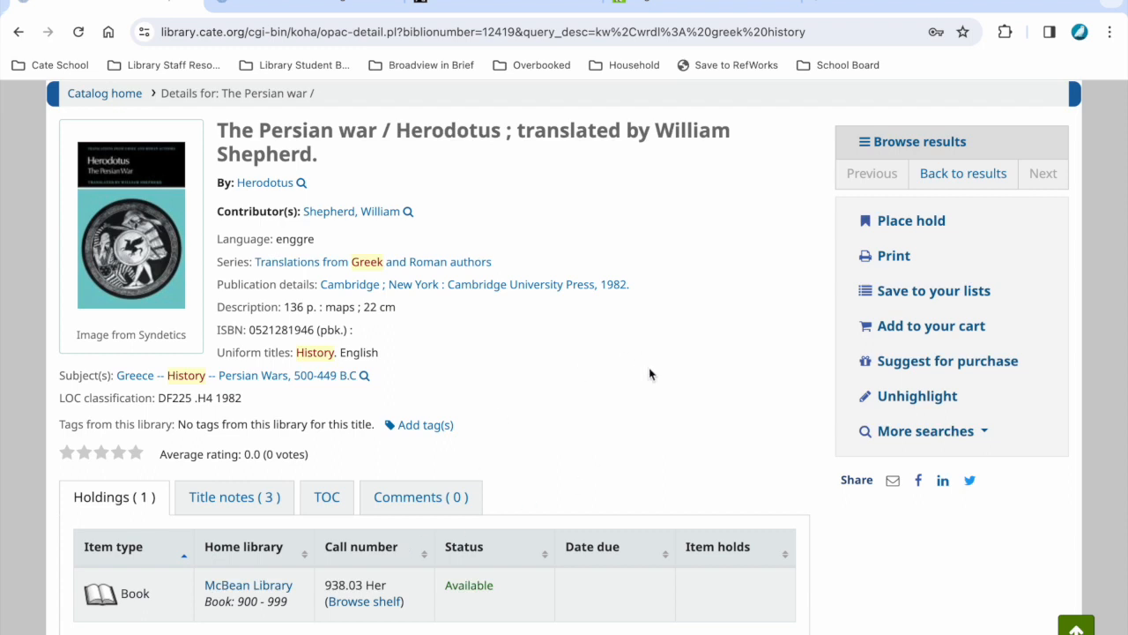
pyautogui.scroll(1, 650, 374)
pyautogui.scroll(1, 650, 375)
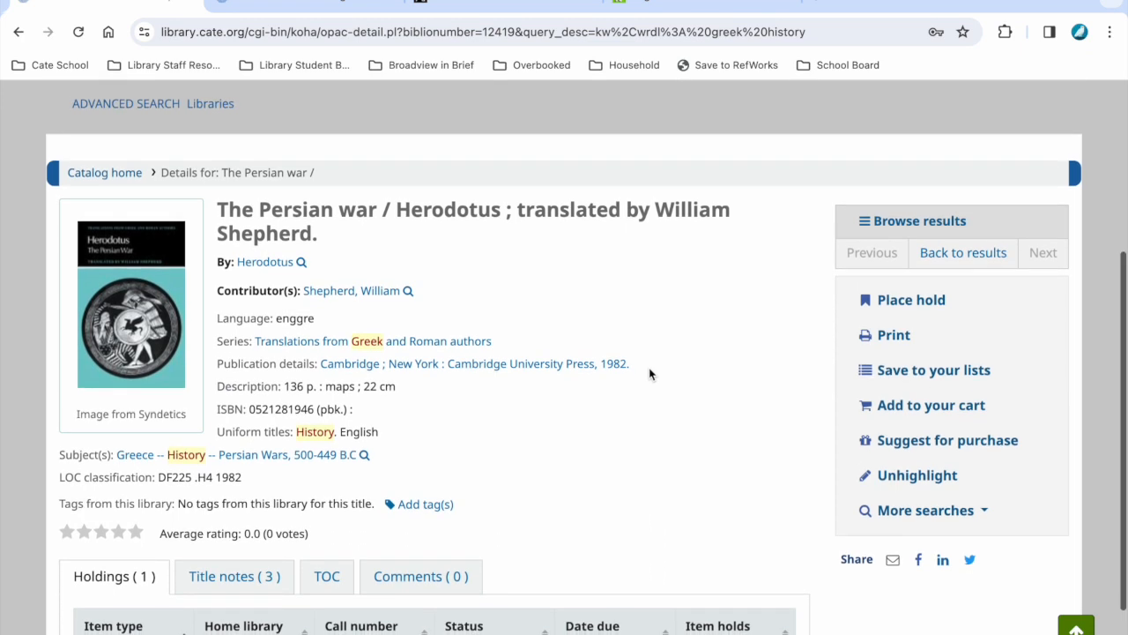
pyautogui.scroll(-1, 632, 419)
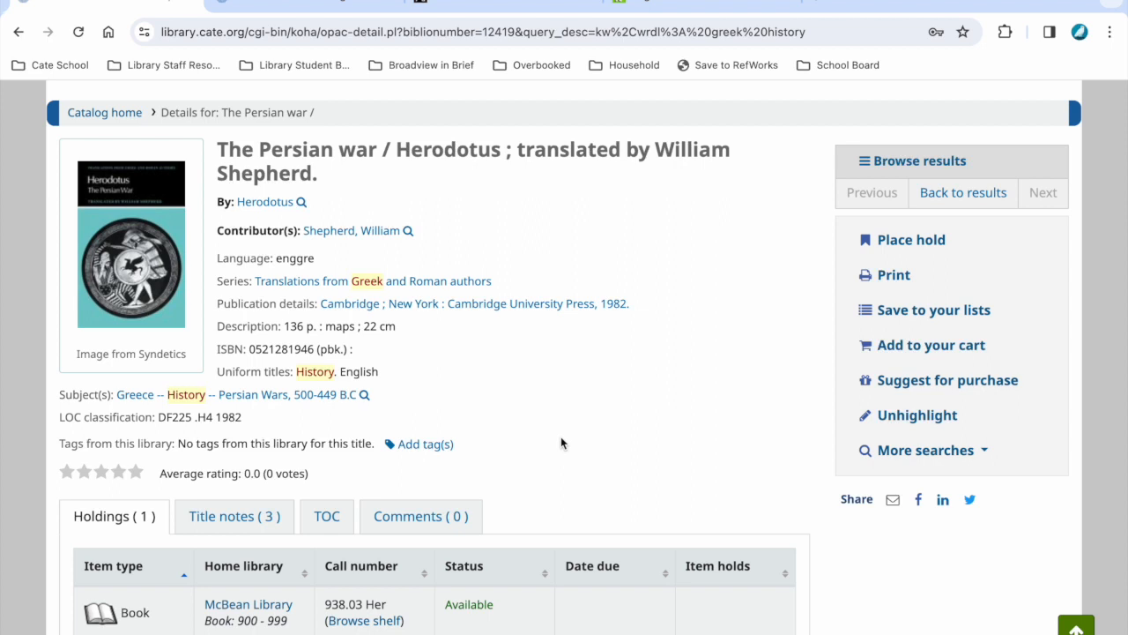
pyautogui.scroll(1, 560, 438)
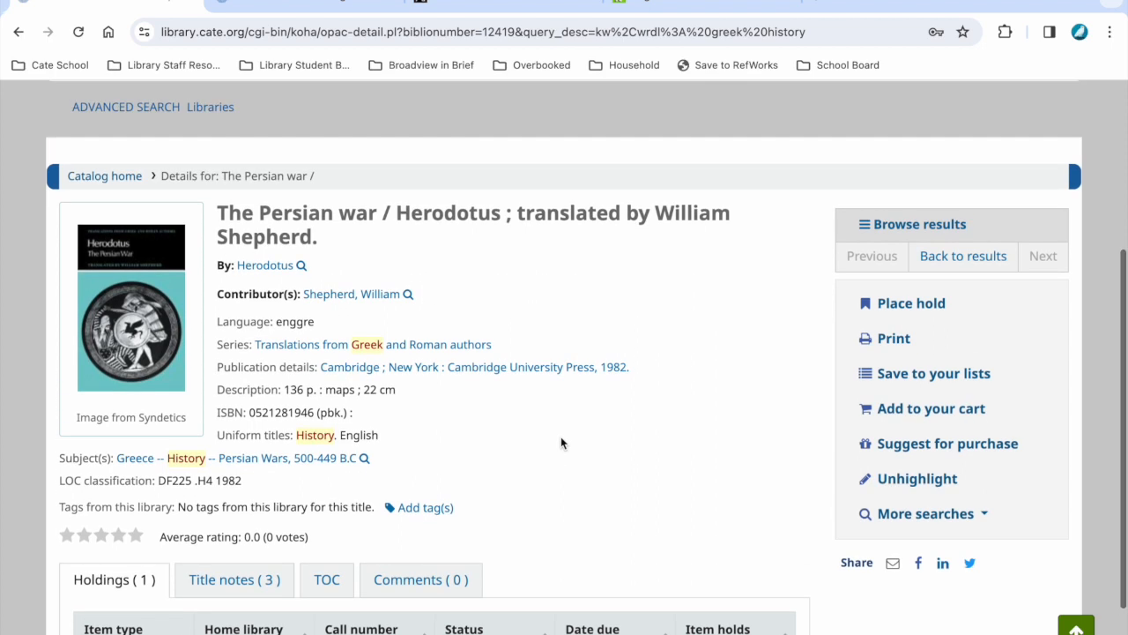
pyautogui.scroll(-1, 560, 436)
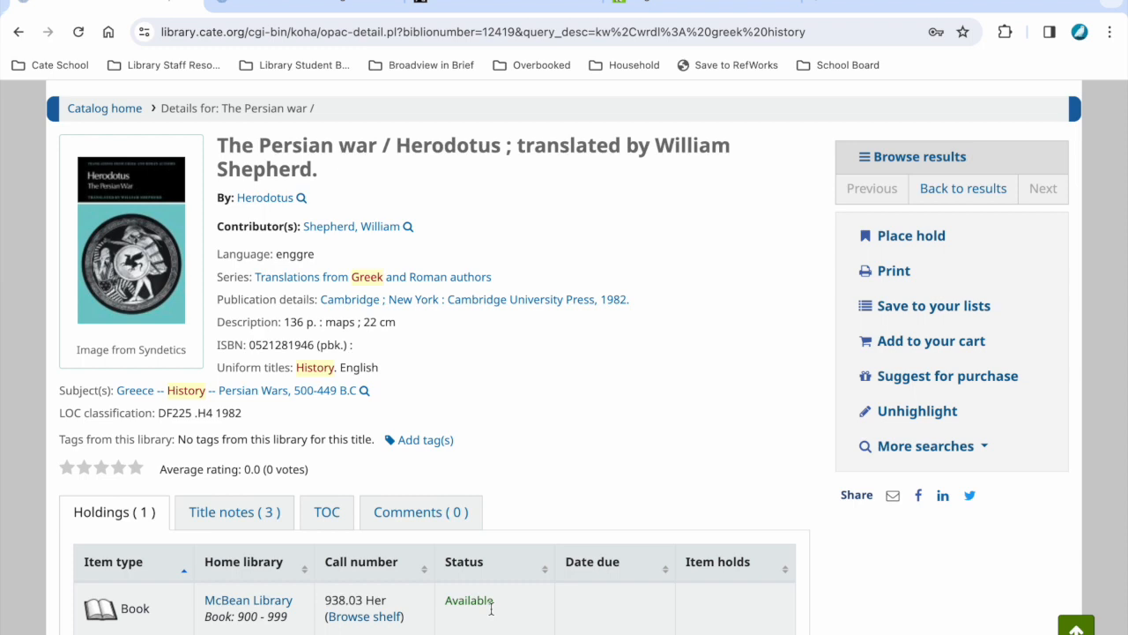
# Step: View which fields the catalog search can be restricted to, leaving it set to Library catalog
pyautogui.scroll(4, 491, 608)
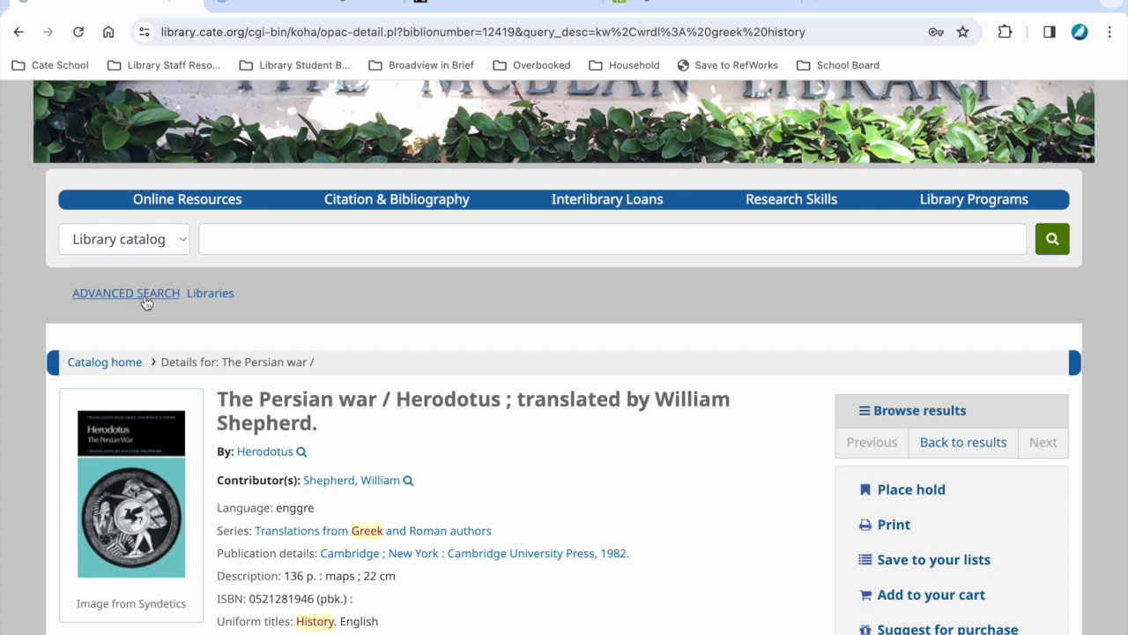
pyautogui.click(183, 244)
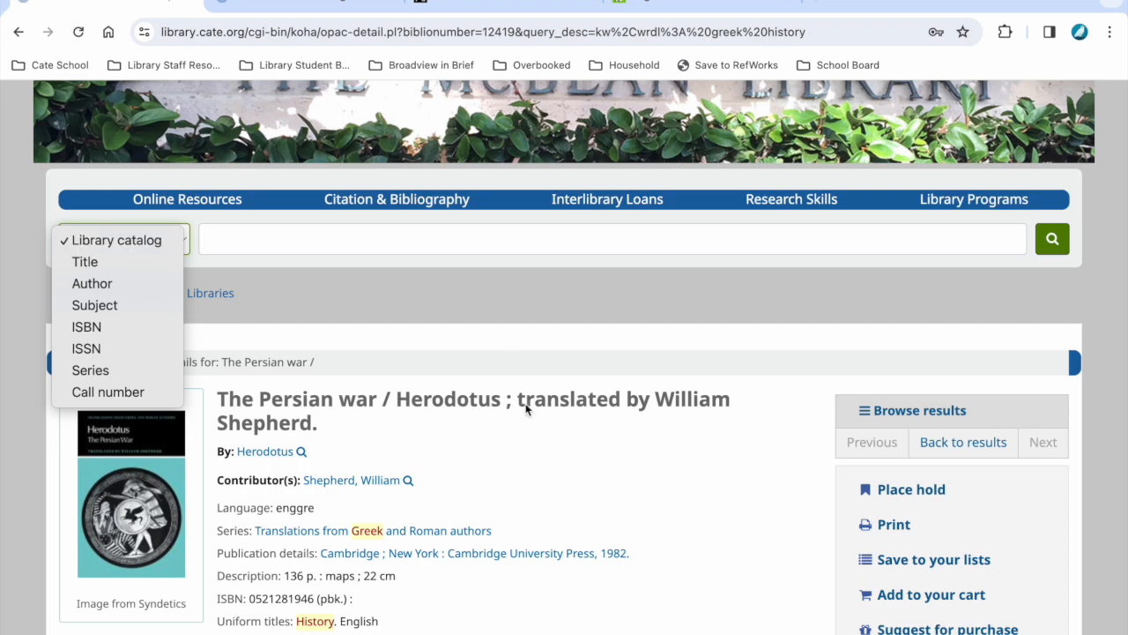
pyautogui.click(606, 555)
# Step: Open the catalog's advanced search page
pyautogui.scroll(-5, 606, 554)
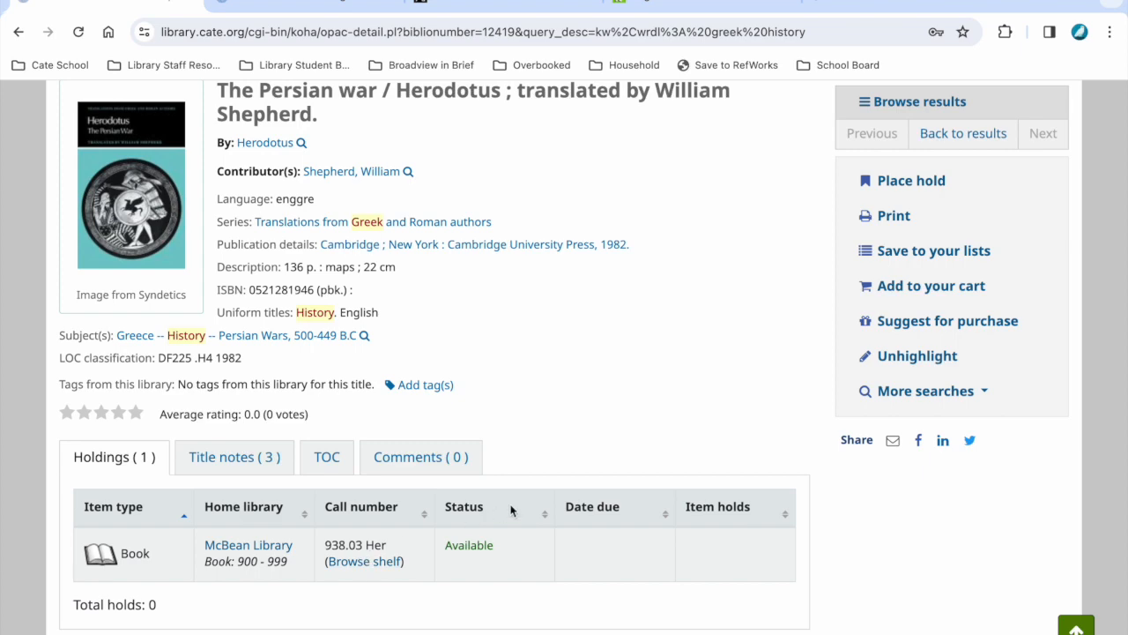
pyautogui.scroll(5, 496, 506)
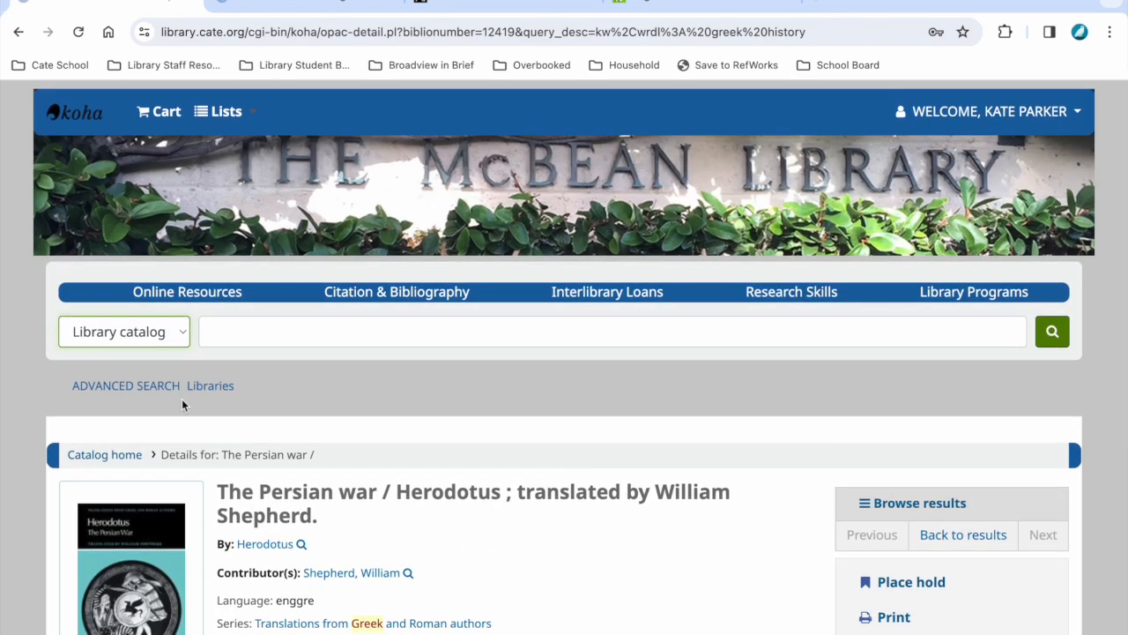
pyautogui.click(161, 388)
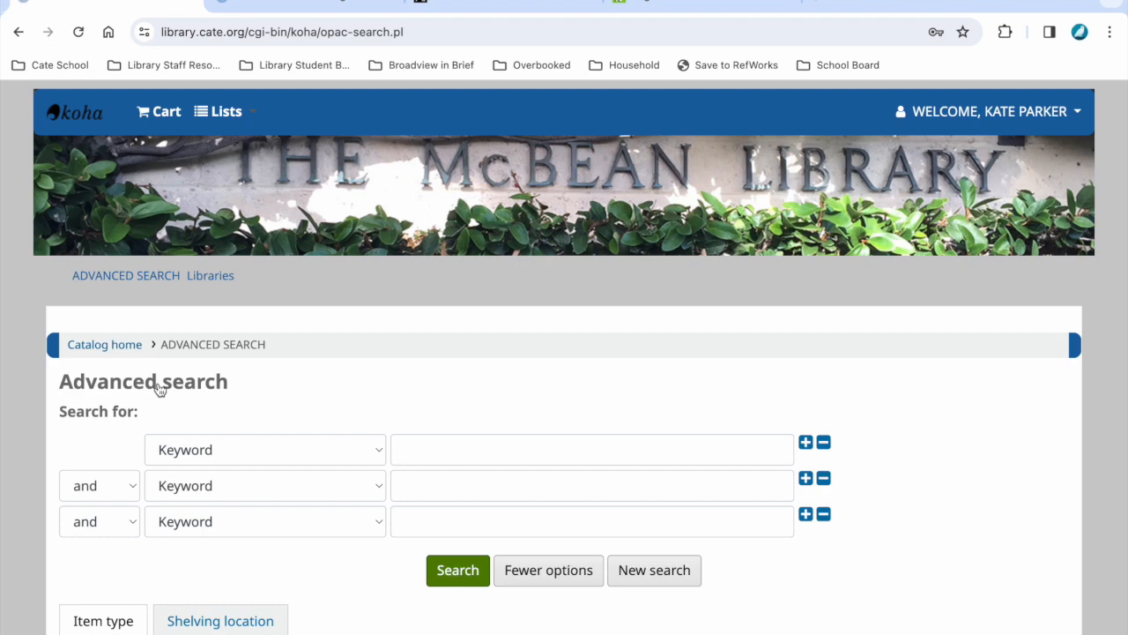
# Step: Set the first advanced search line to look for Greek in the Title field
pyautogui.scroll(-1, 368, 394)
pyautogui.click(379, 389)
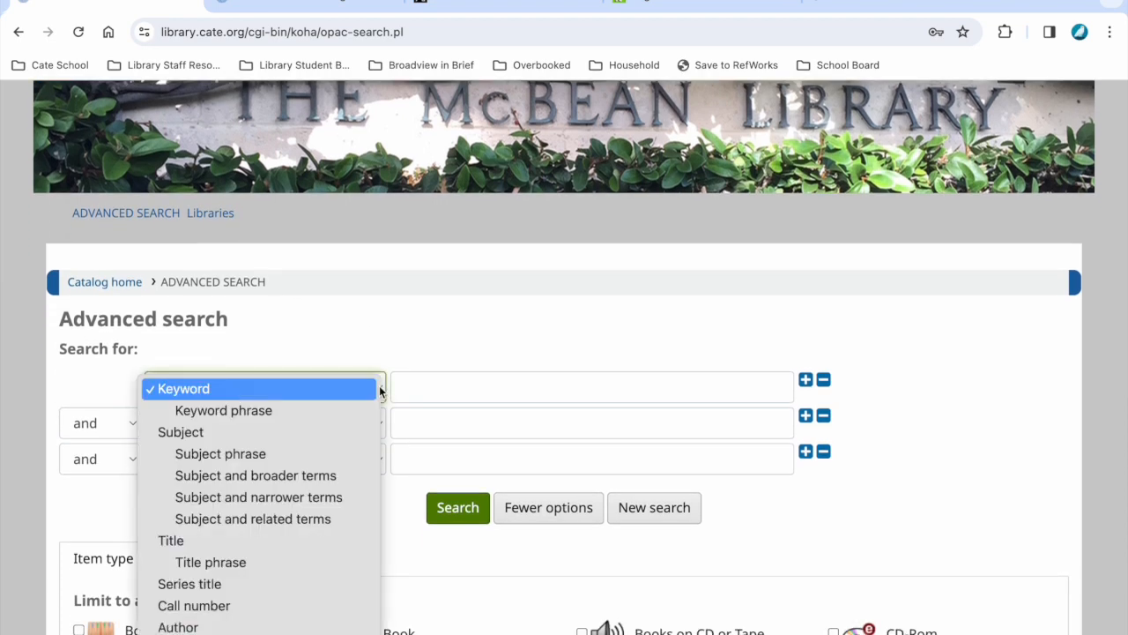
pyautogui.click(296, 541)
pyautogui.click(470, 392)
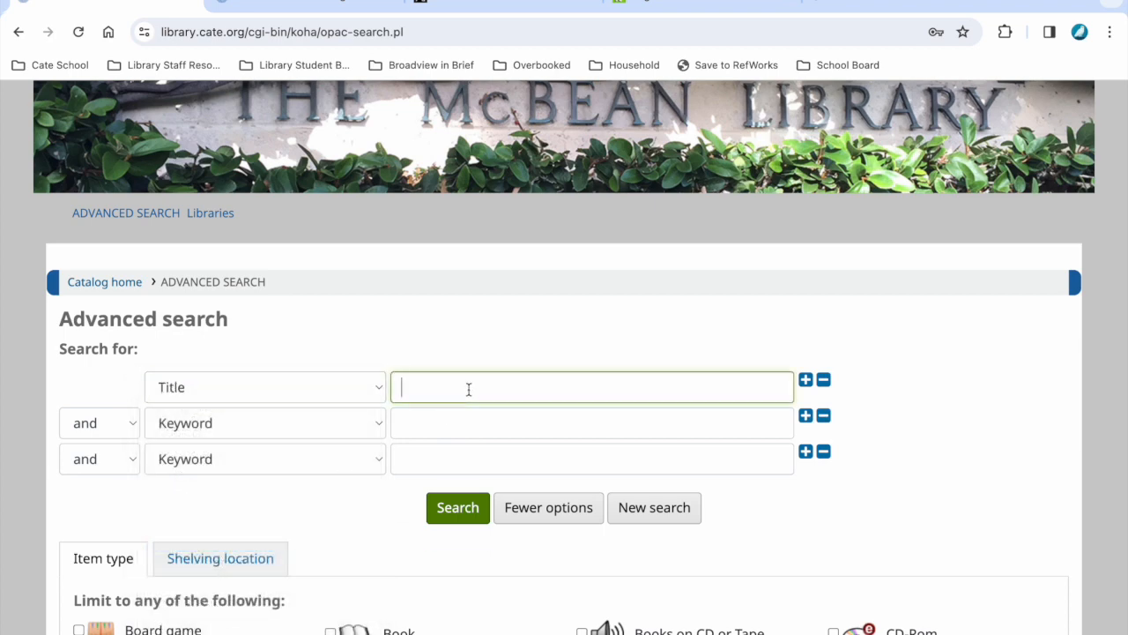
pyautogui.write('Greek')
# Step: Set the second search line, combined with "and", to look for History as a Subject phrase
pyautogui.click(379, 425)
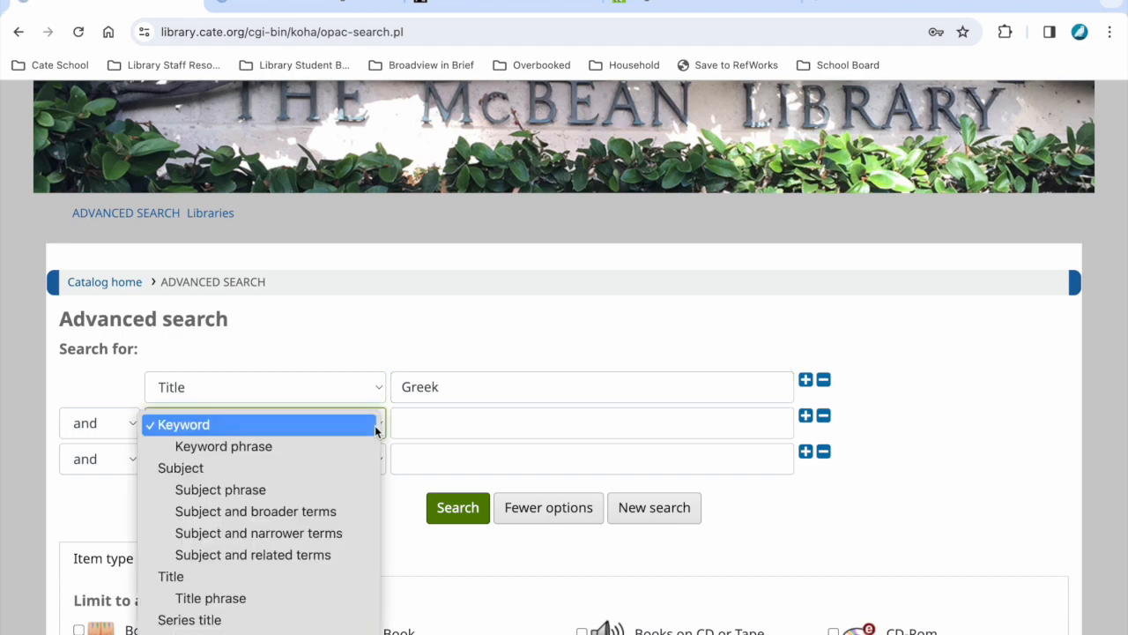
pyautogui.click(313, 492)
pyautogui.click(439, 425)
pyautogui.write('History')
# Step: Limit the item type to Book and run the advanced search
pyautogui.scroll(-1, 667, 434)
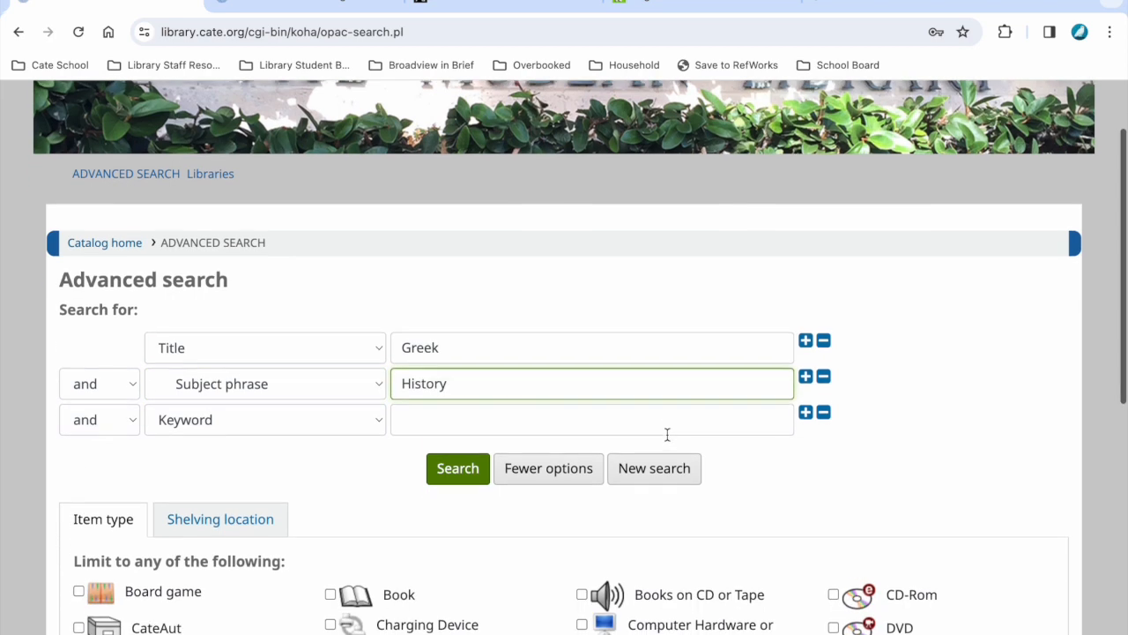
pyautogui.scroll(-1, 667, 434)
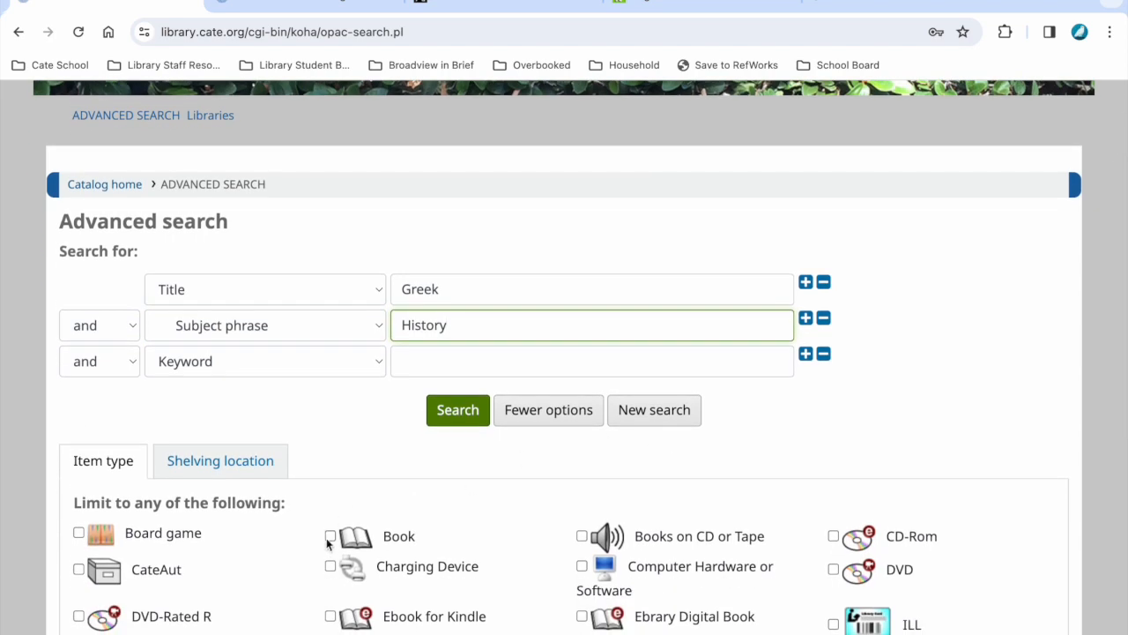
pyautogui.click(330, 536)
pyautogui.scroll(-1, 806, 482)
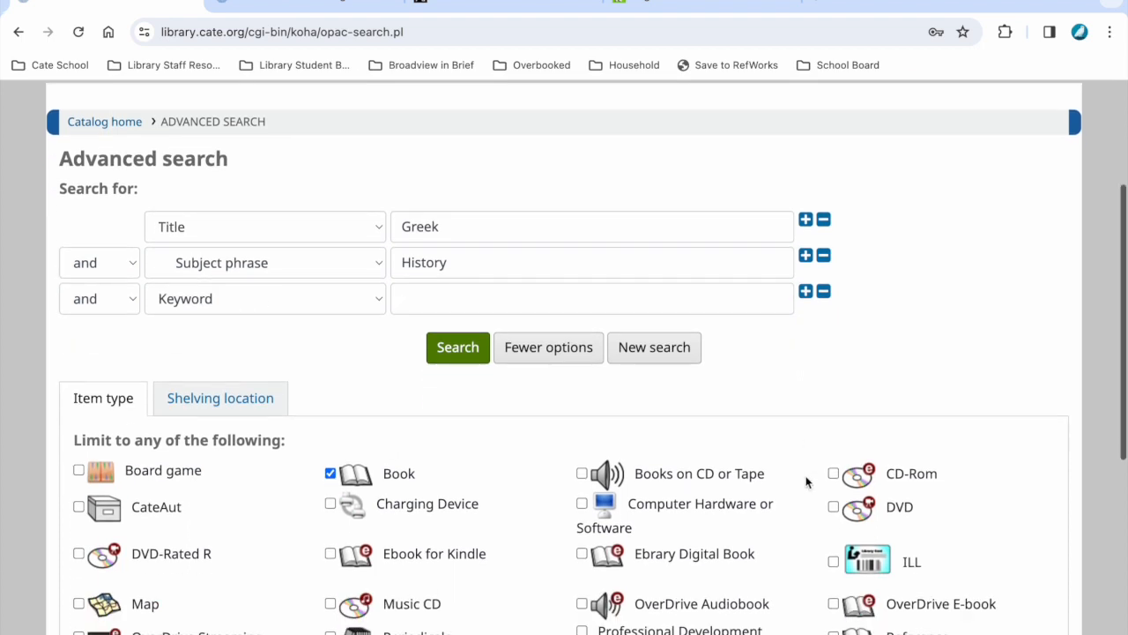
pyautogui.scroll(2, 805, 482)
pyautogui.click(460, 445)
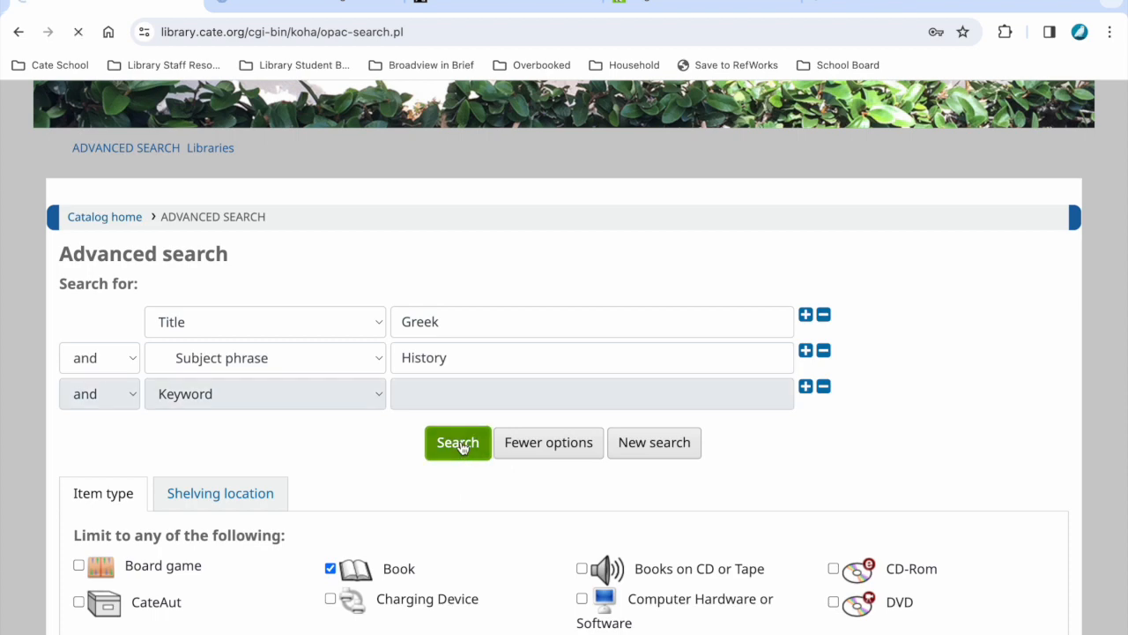
# Step: Look through the advanced search results, checking the listed titles, their availability and the refinement filters
pyautogui.scroll(-1, 757, 450)
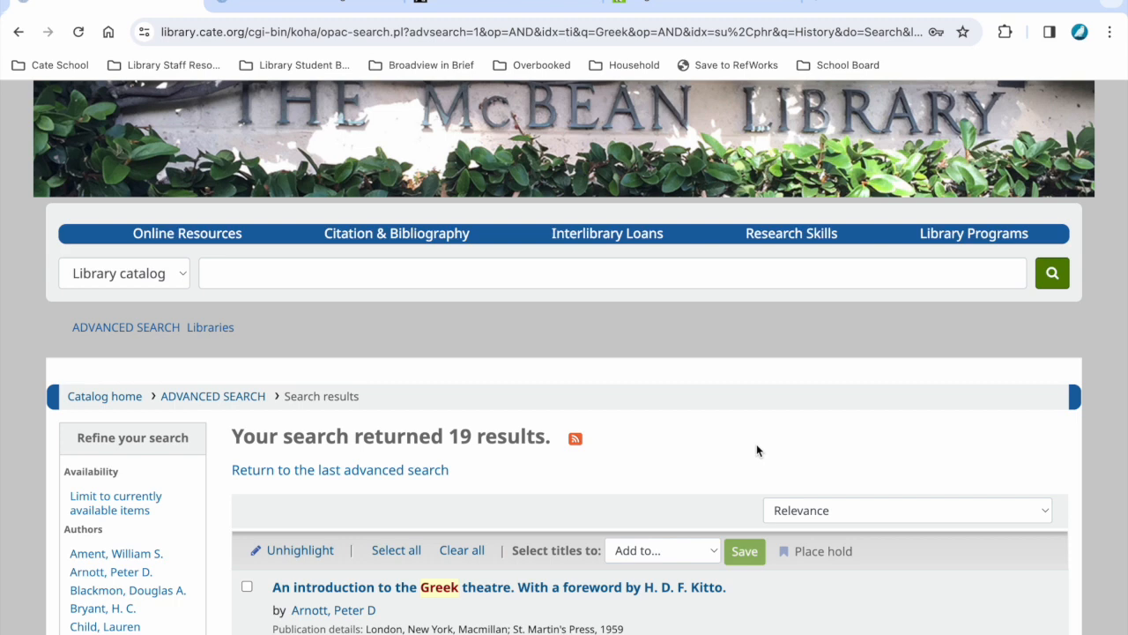
pyautogui.scroll(-4, 756, 450)
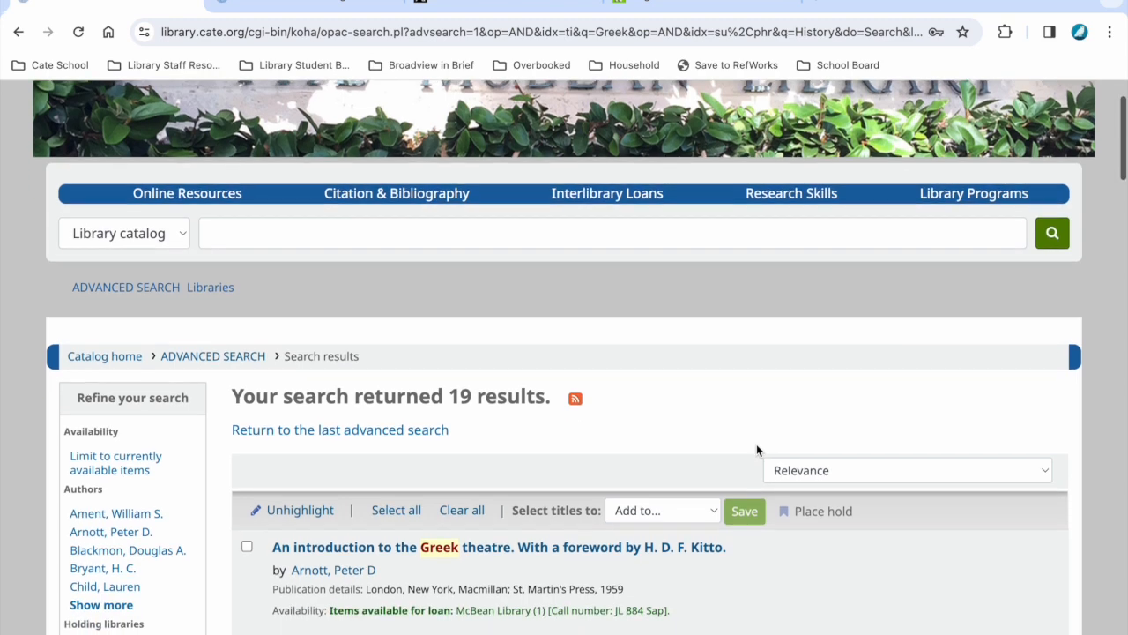
pyautogui.scroll(-5, 756, 451)
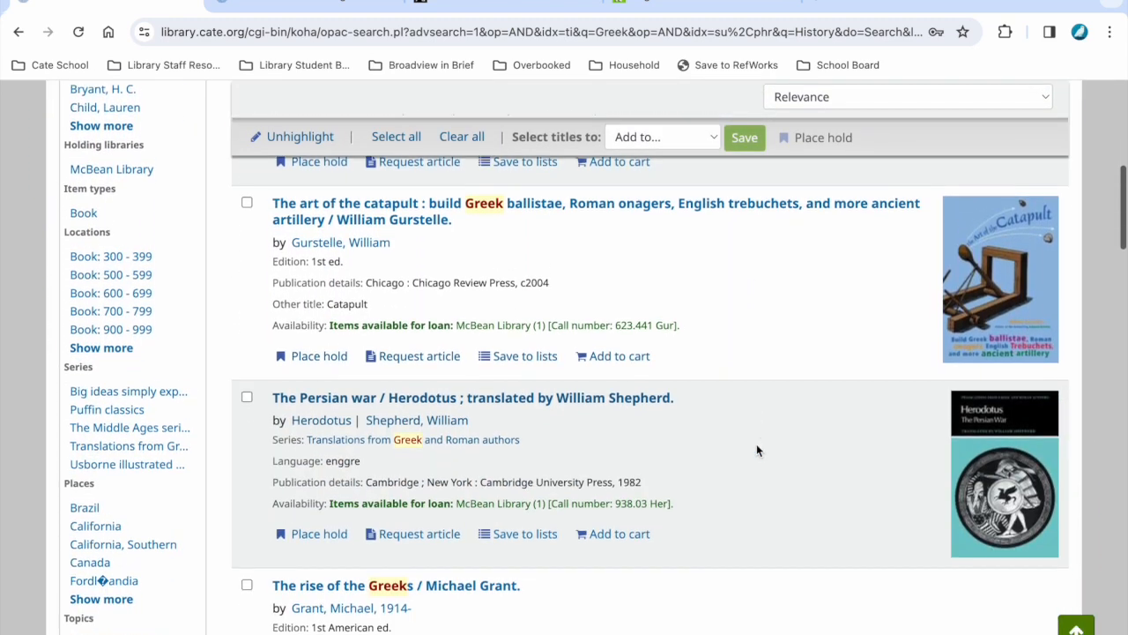
pyautogui.scroll(-4, 756, 450)
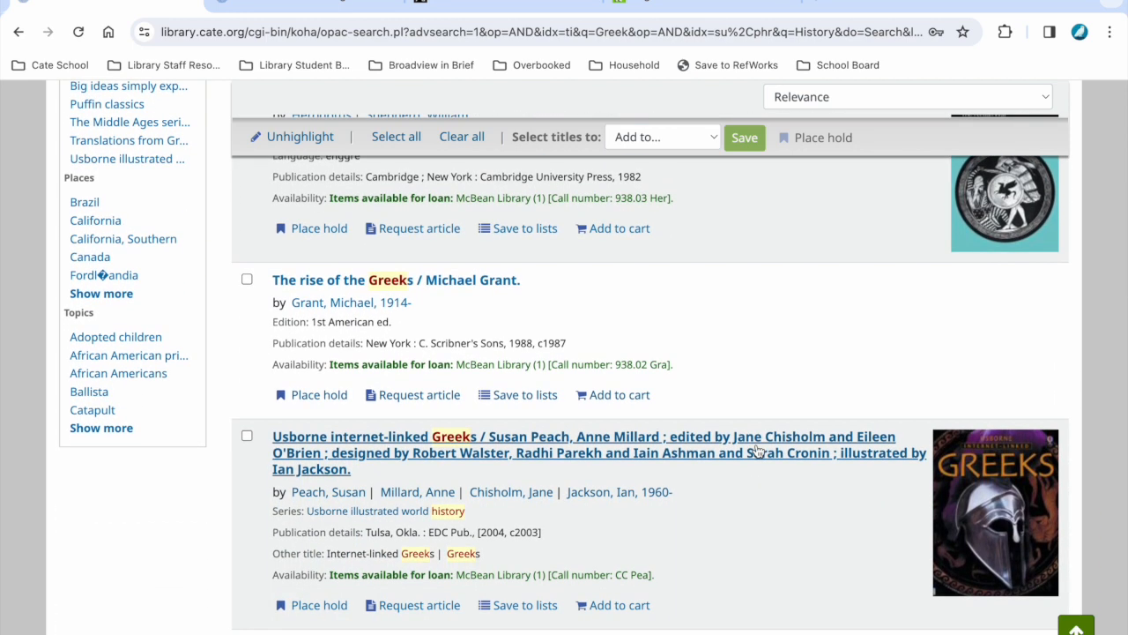
pyautogui.scroll(-3, 846, 500)
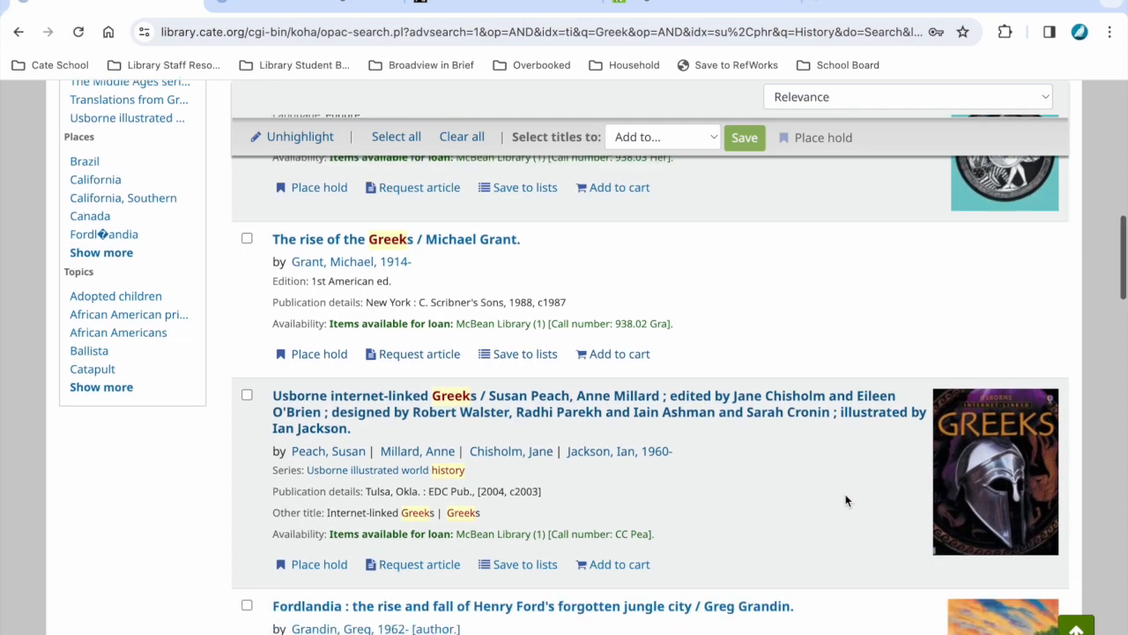
pyautogui.scroll(10, 846, 500)
pyautogui.scroll(3, 847, 500)
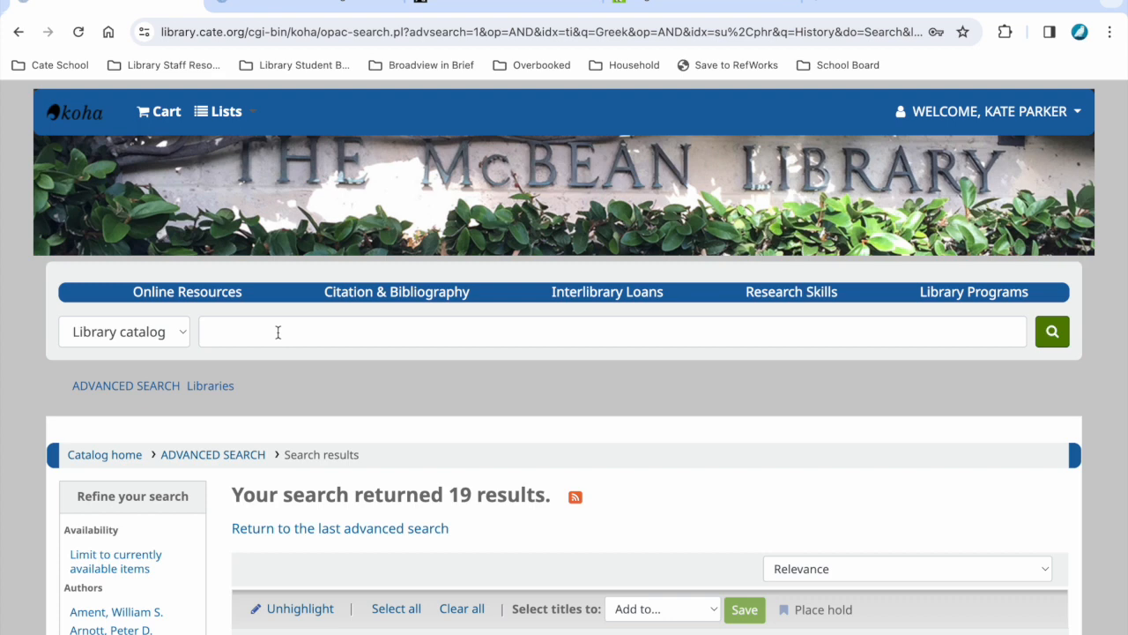
pyautogui.scroll(-2, 131, 585)
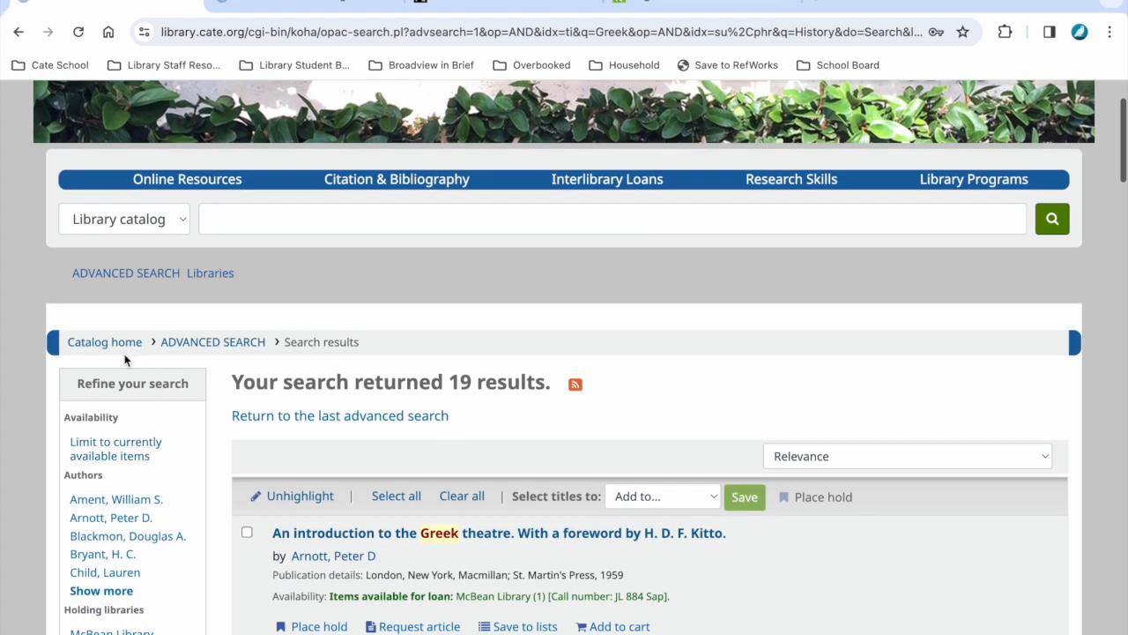
pyautogui.scroll(2, 154, 467)
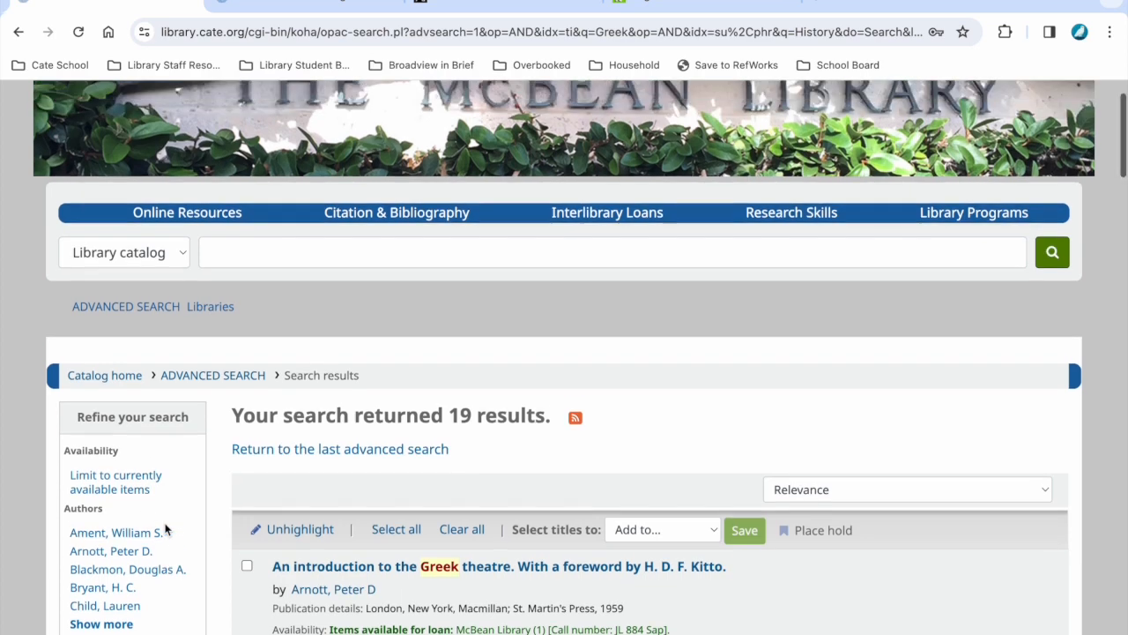
# Step: Review the field choices for the basic catalog search on the results page, keeping Library catalog selected
pyautogui.click(183, 336)
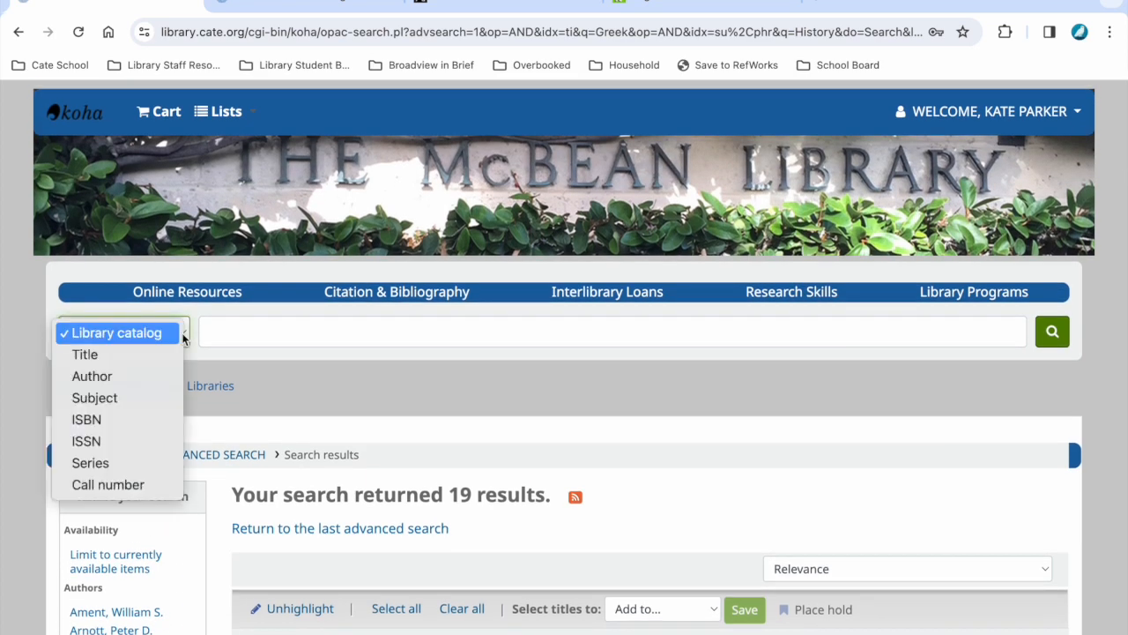
pyautogui.click(275, 373)
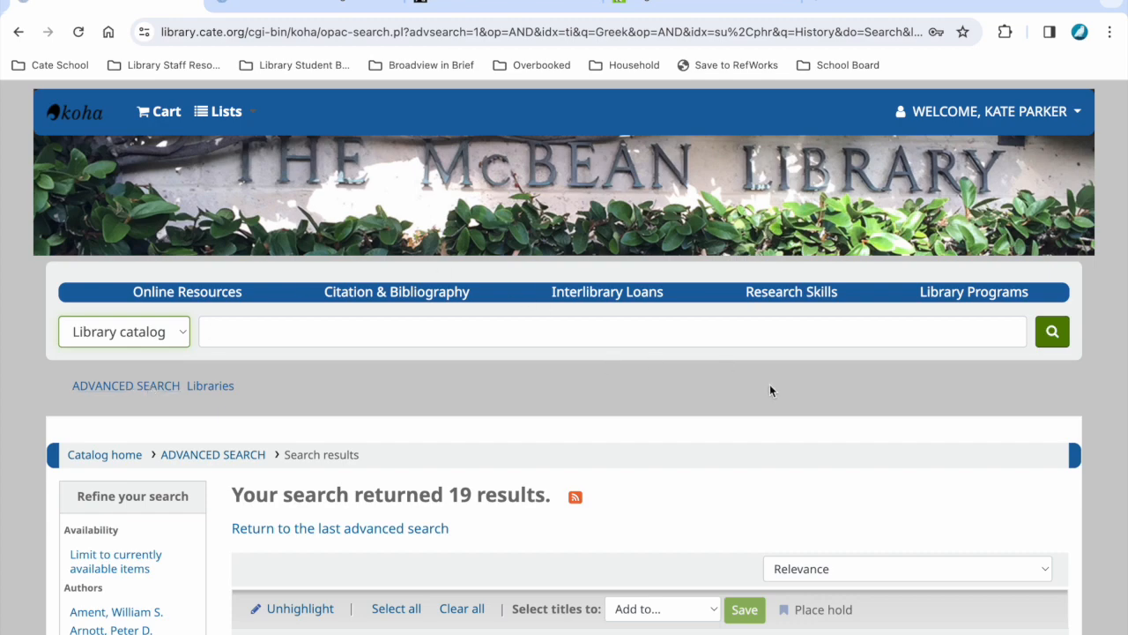
pyautogui.scroll(-1, 769, 391)
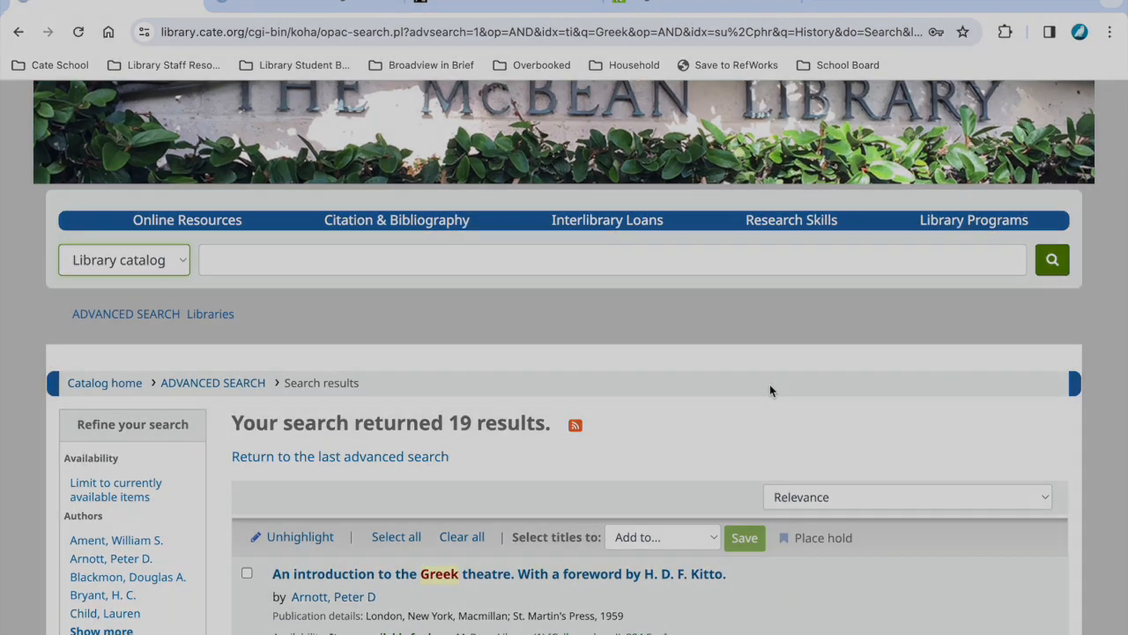